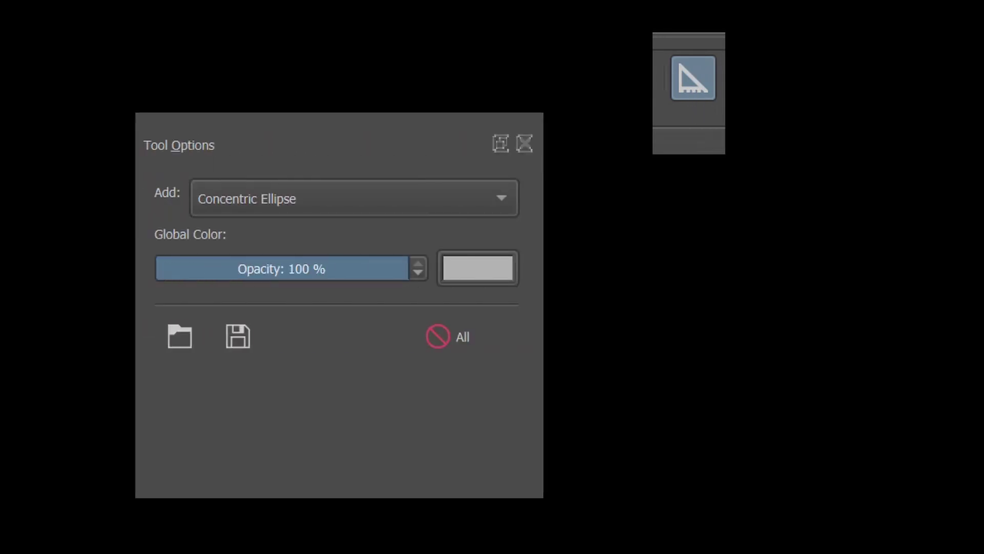
{"action": "left_click", "coordinate": [500, 198]}
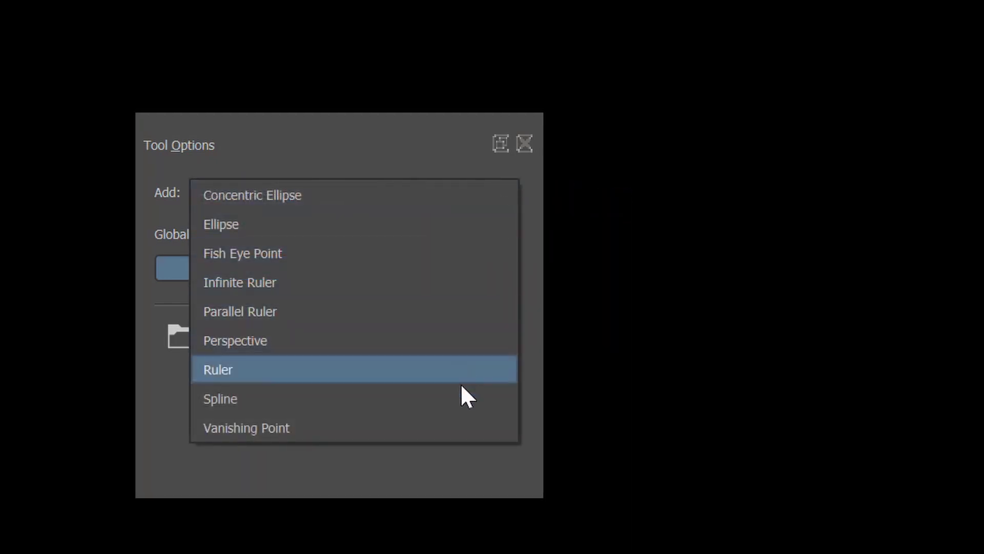
{"action": "left_click", "coordinate": [500, 198]}
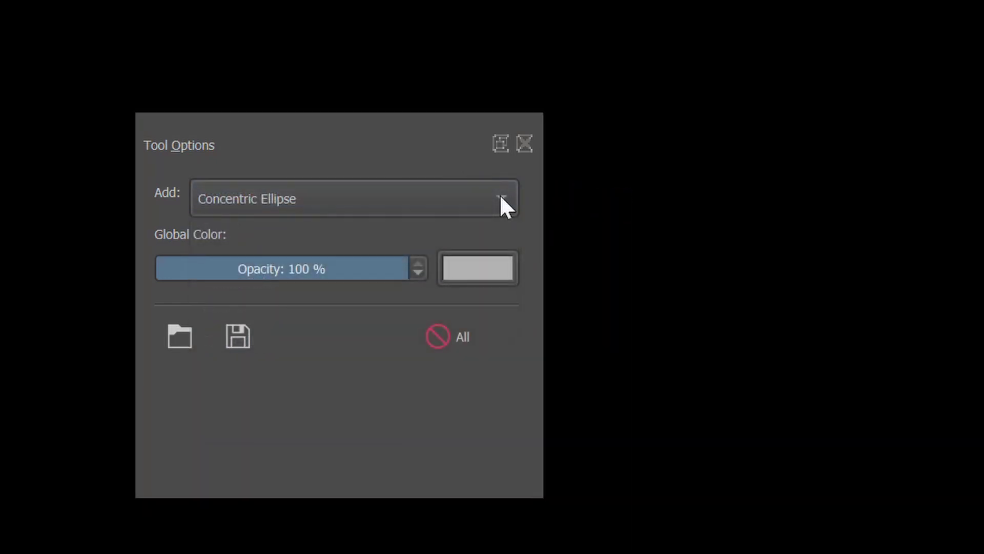
{"action": "left_click", "coordinate": [500, 197]}
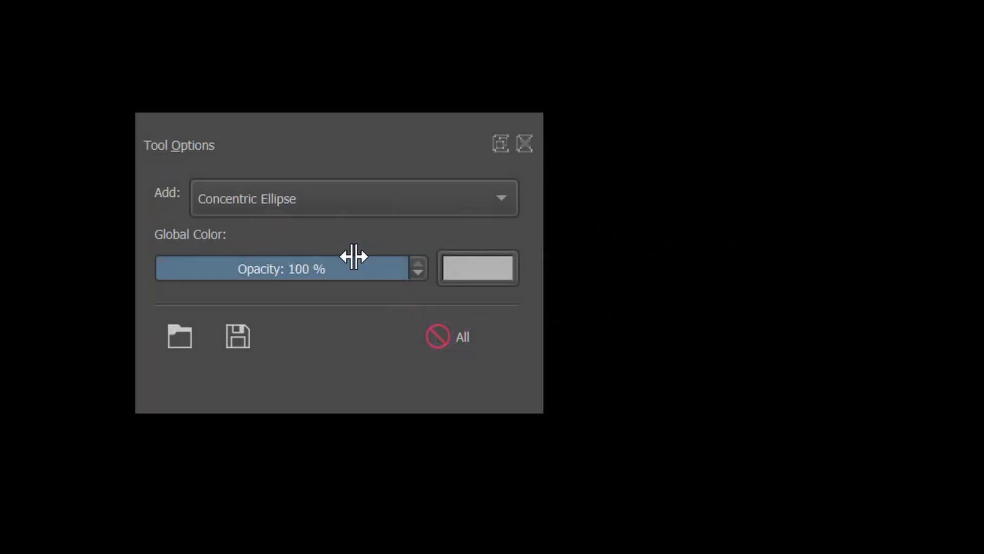
Step: Set the opacity of the assistants' global color to 55 %
{"action": "left_click_drag", "start_coordinate": [367, 267], "coordinate": [340, 265]}
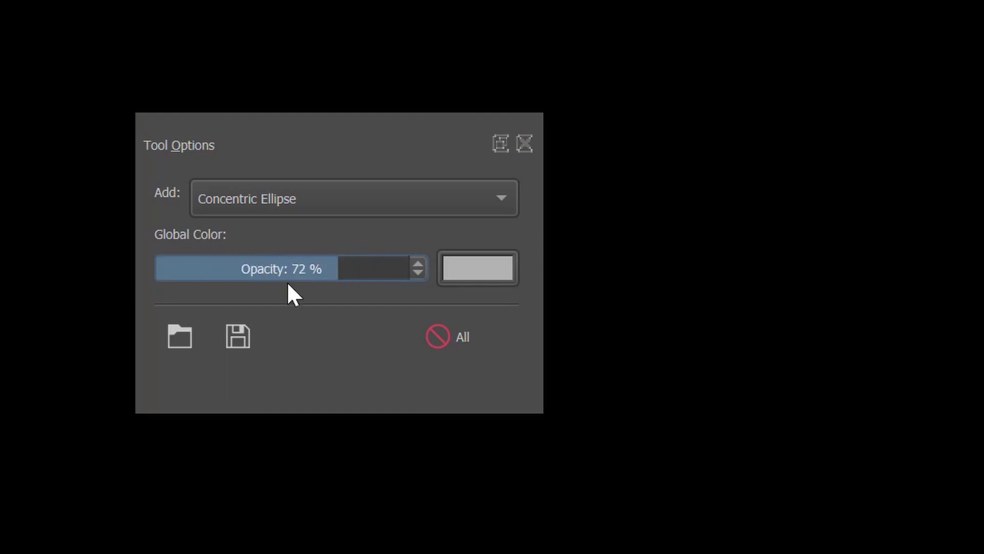
{"action": "left_click", "coordinate": [280, 267]}
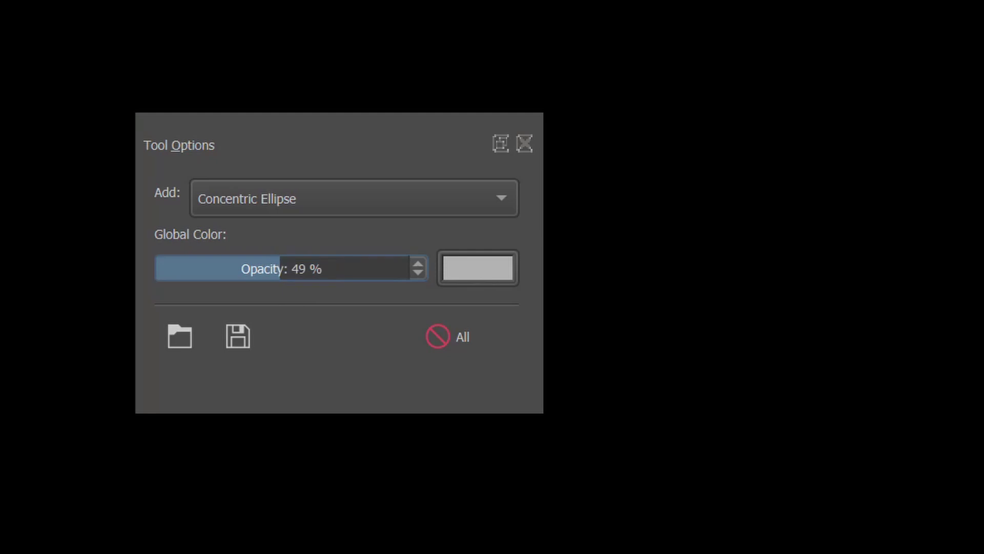
{"action": "type", "text": "55"}
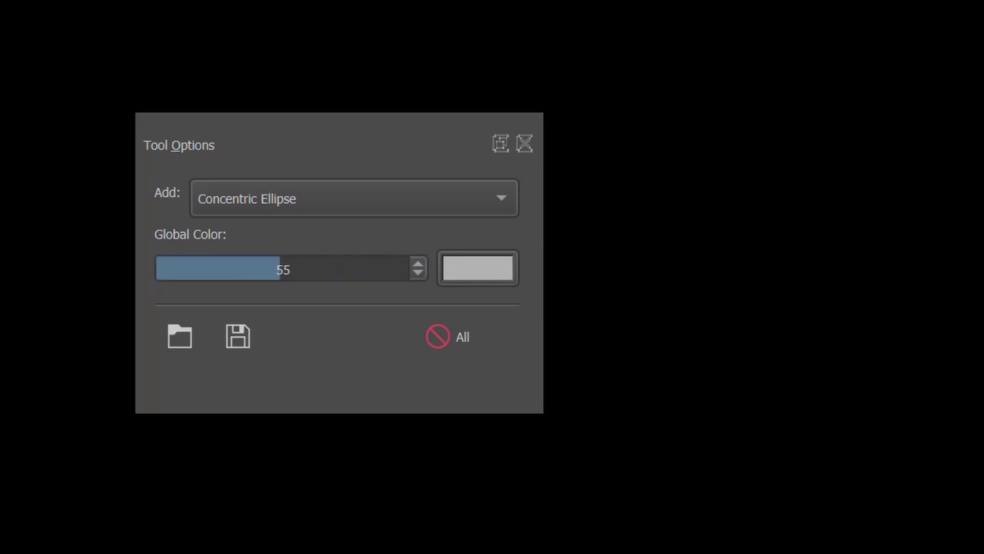
{"action": "key", "text": "Return"}
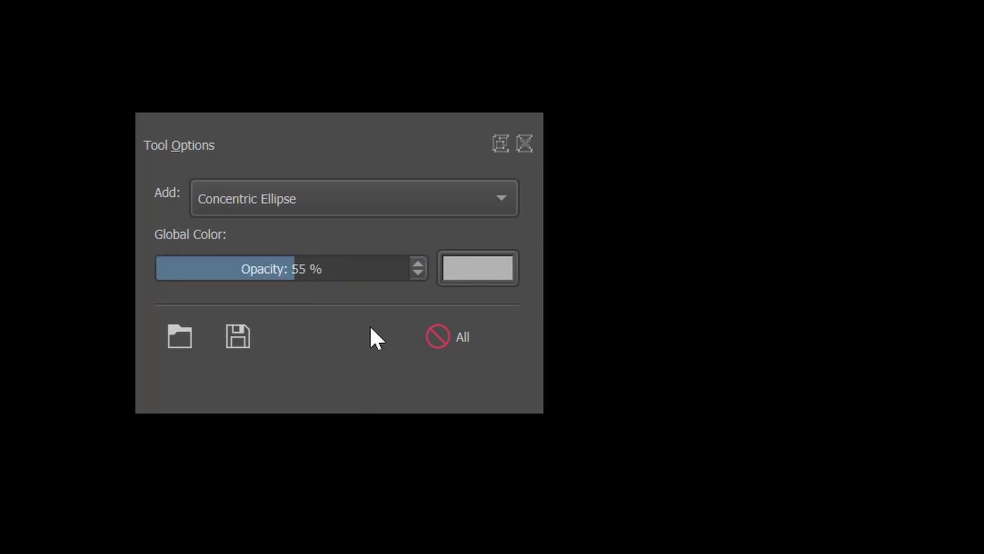
Step: Fine-tune the opacity of the assistants' global color to 49 %
{"action": "left_click", "coordinate": [418, 263]}
{"action": "left_click", "coordinate": [418, 262]}
{"action": "left_click", "coordinate": [418, 263]}
{"action": "left_click", "coordinate": [417, 263]}
{"action": "left_click", "coordinate": [418, 263]}
{"action": "left_click", "coordinate": [417, 262]}
{"action": "left_click", "coordinate": [419, 272]}
{"action": "left_click", "coordinate": [419, 272]}
{"action": "left_click", "coordinate": [419, 273]}
{"action": "left_click", "coordinate": [419, 272]}
{"action": "left_click", "coordinate": [419, 272]}
{"action": "left_click", "coordinate": [420, 272]}
{"action": "left_click", "coordinate": [419, 272]}
{"action": "left_click", "coordinate": [419, 272]}
{"action": "left_click", "coordinate": [420, 273]}
{"action": "left_click", "coordinate": [419, 273]}
{"action": "left_click", "coordinate": [420, 272]}
{"action": "left_click", "coordinate": [419, 273]}
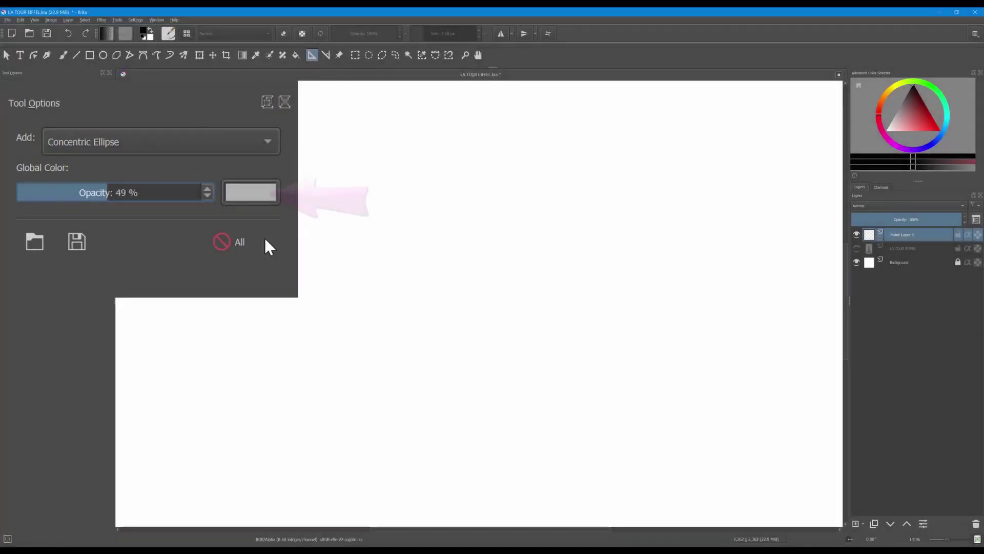
Step: Try light blue, pink, dark green and orange from the basic colors as the assistants' global color
{"action": "left_click", "coordinate": [263, 191]}
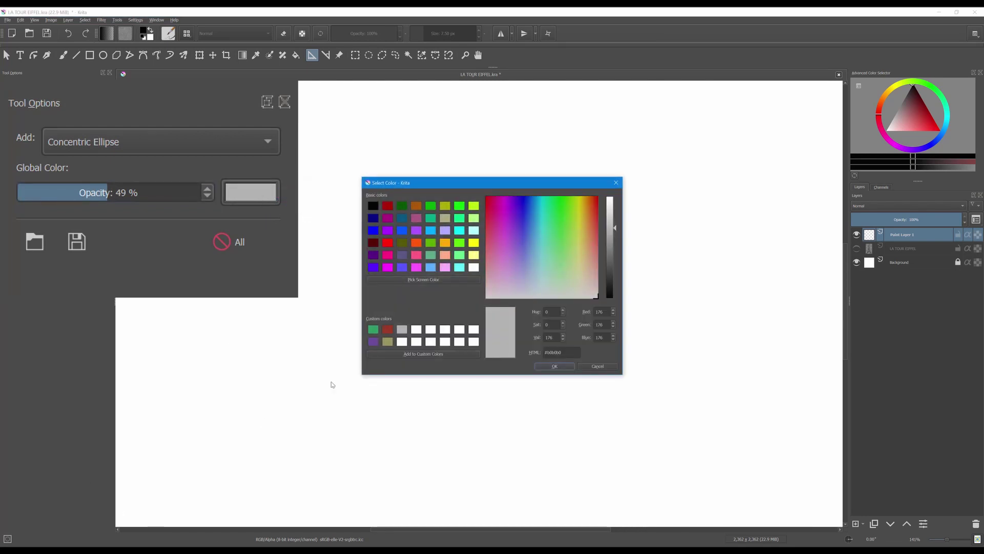
{"action": "left_click", "coordinate": [432, 231]}
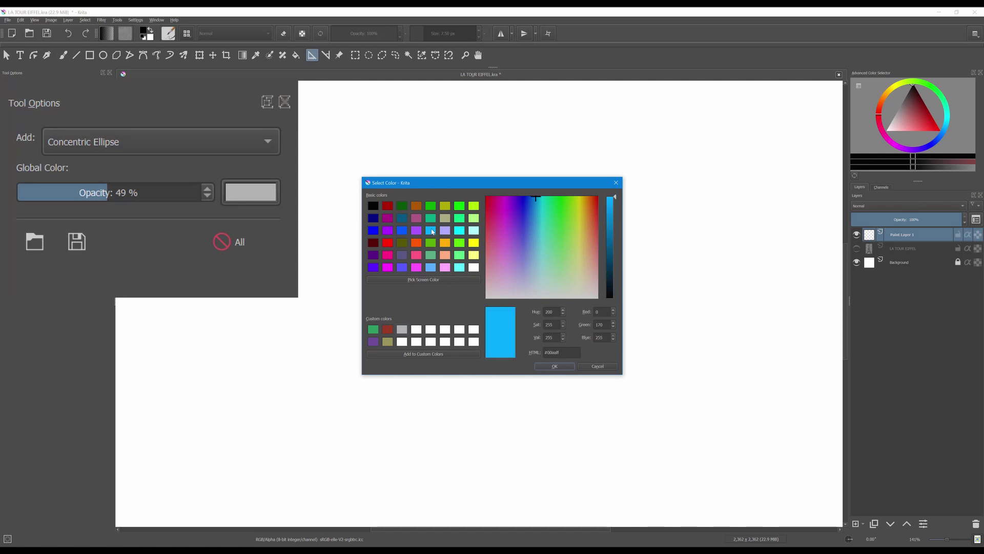
{"action": "left_click", "coordinate": [389, 255]}
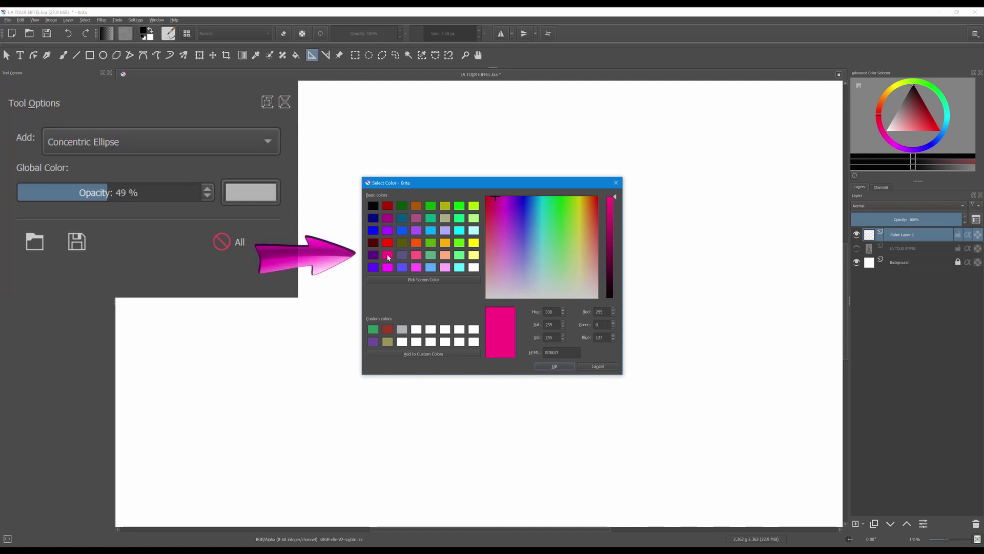
{"action": "left_click", "coordinate": [401, 205]}
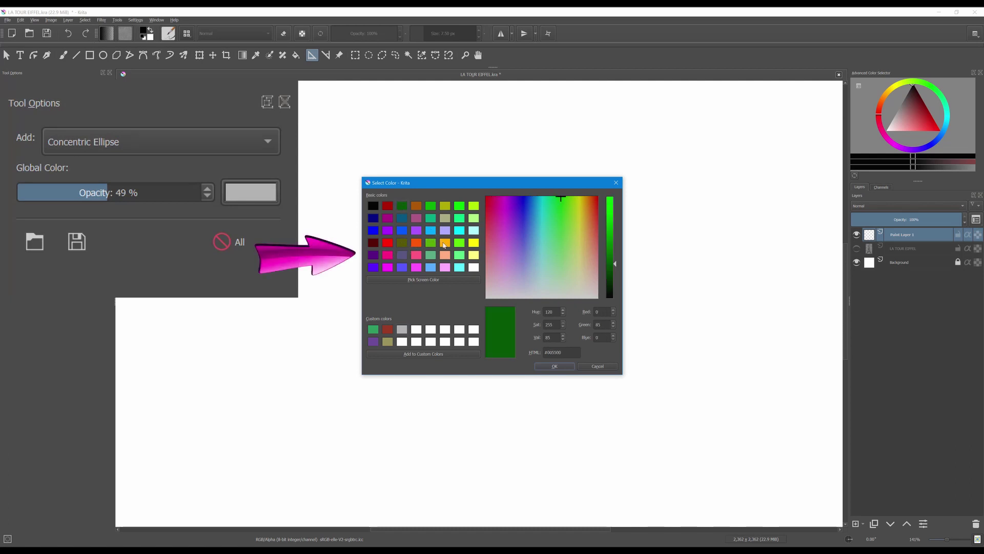
{"action": "left_click", "coordinate": [445, 243]}
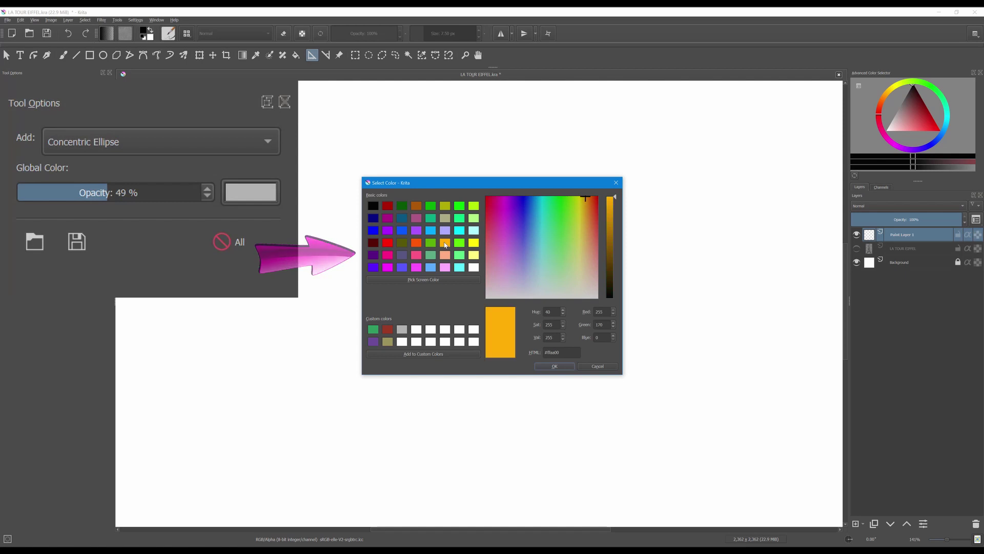
Step: Mix a muted green from the color spectrum and brightness scale, and sample a dark red from the screen's color selector triangle
{"action": "left_click_drag", "start_coordinate": [511, 257], "coordinate": [557, 254]}
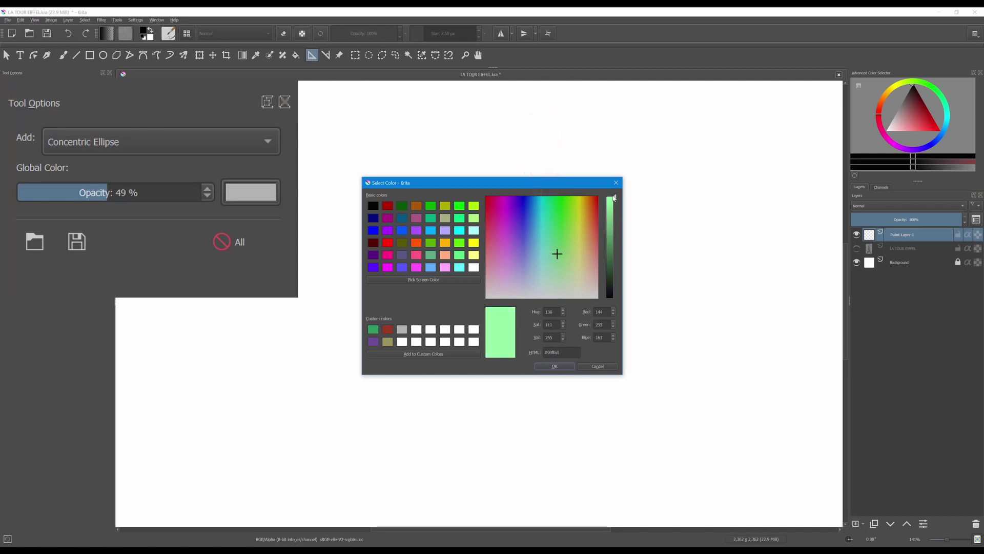
{"action": "left_click_drag", "start_coordinate": [617, 201], "coordinate": [614, 226]}
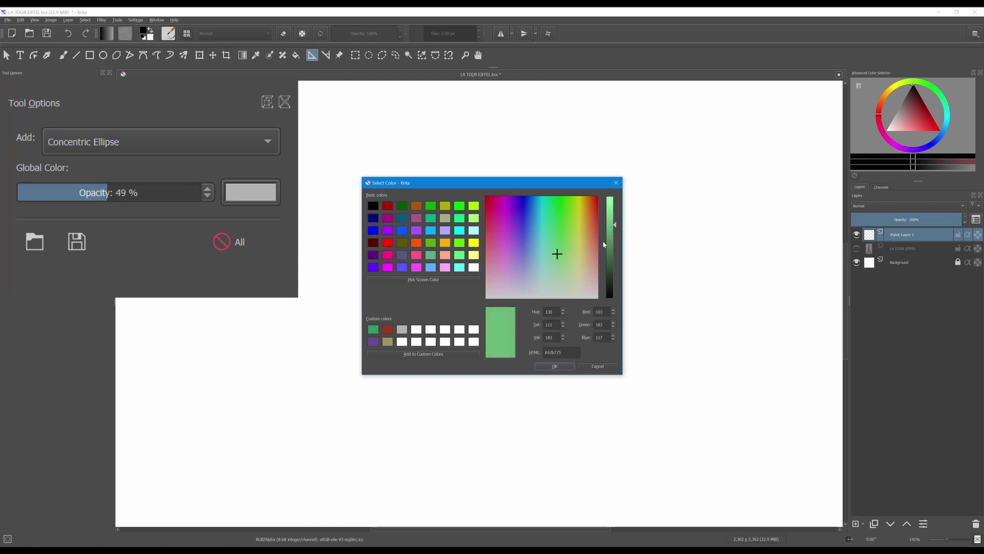
{"action": "left_click", "coordinate": [418, 280]}
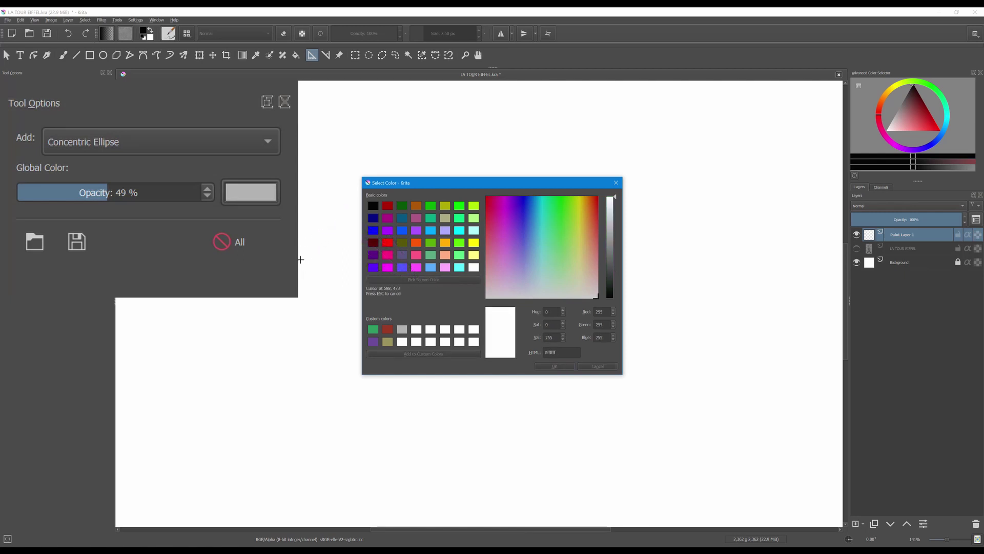
{"action": "left_click", "coordinate": [918, 112]}
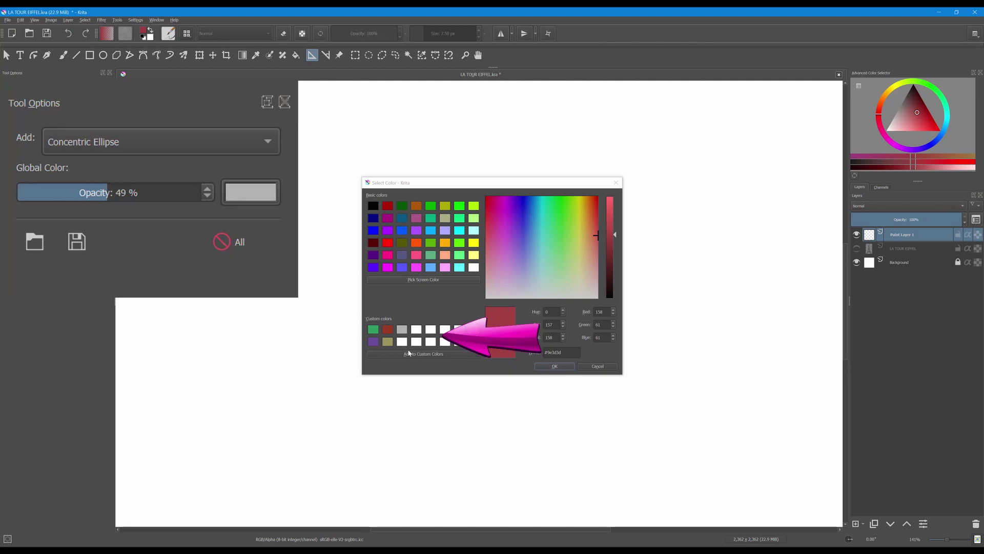
Step: Try the purple and green custom colors, and apply the gray custom color #b0b0b0 as the assistants' global color
{"action": "left_click", "coordinate": [374, 343]}
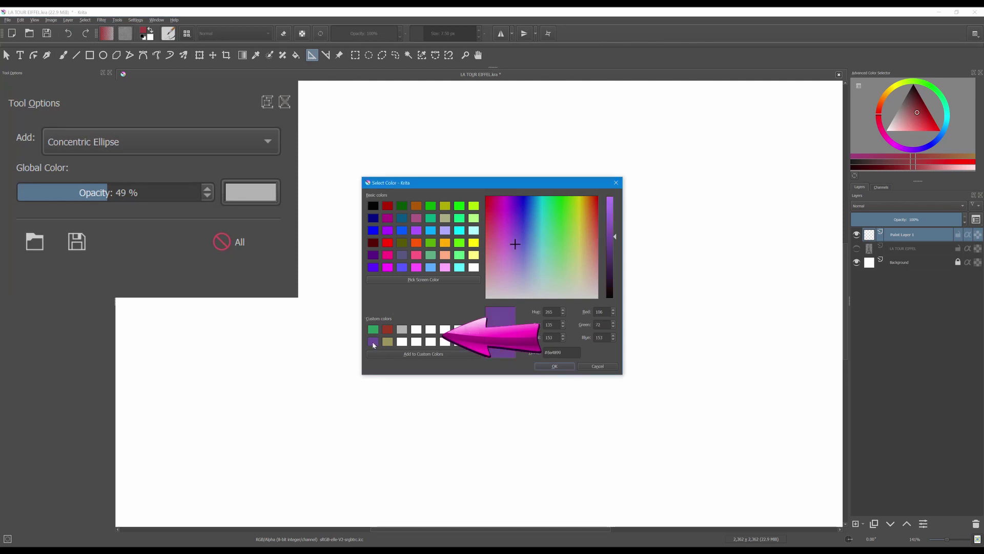
{"action": "left_click", "coordinate": [373, 329]}
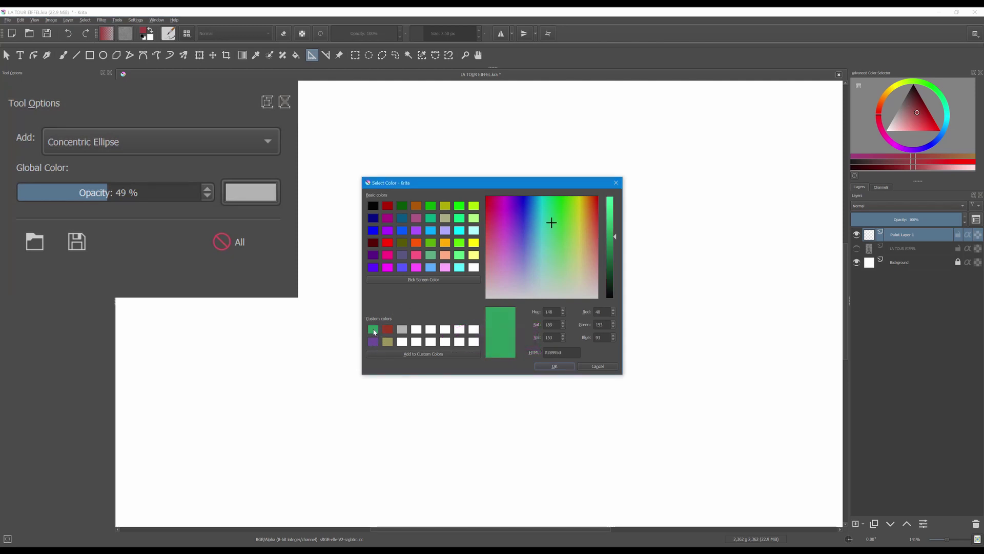
{"action": "left_click", "coordinate": [401, 330]}
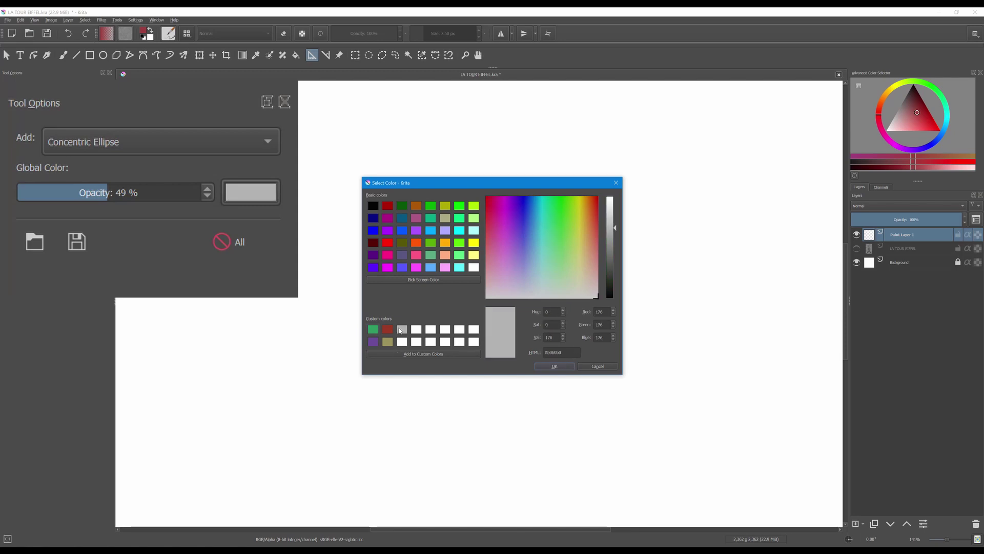
{"action": "left_click", "coordinate": [554, 366]}
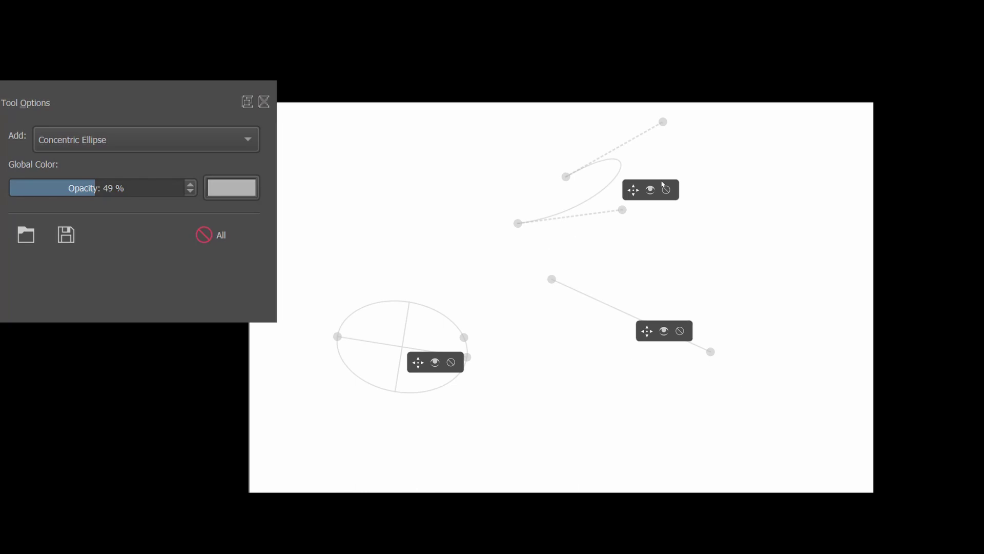
Step: Give the spline assistant its own custom color, bright green from the basic colors
{"action": "left_click", "coordinate": [635, 190]}
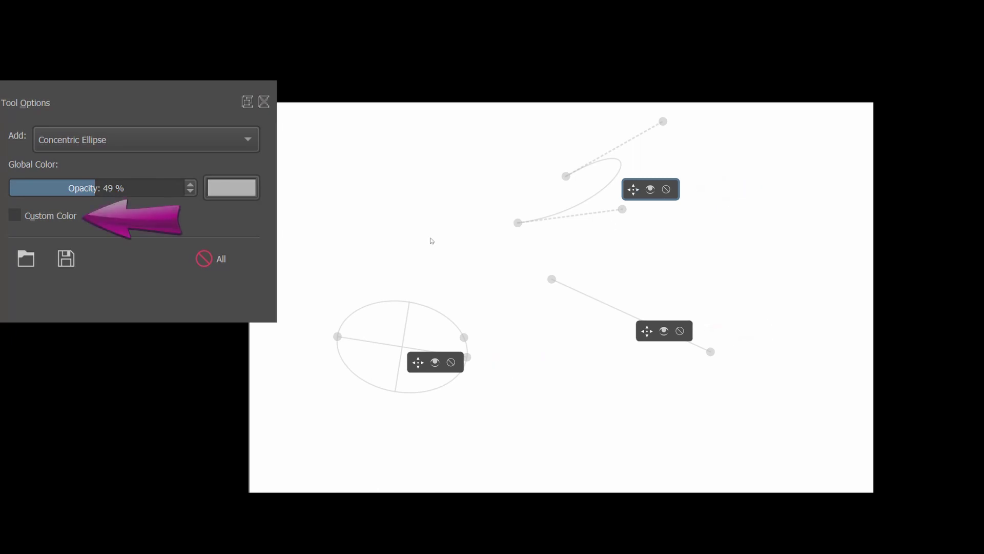
{"action": "left_click", "coordinate": [15, 216]}
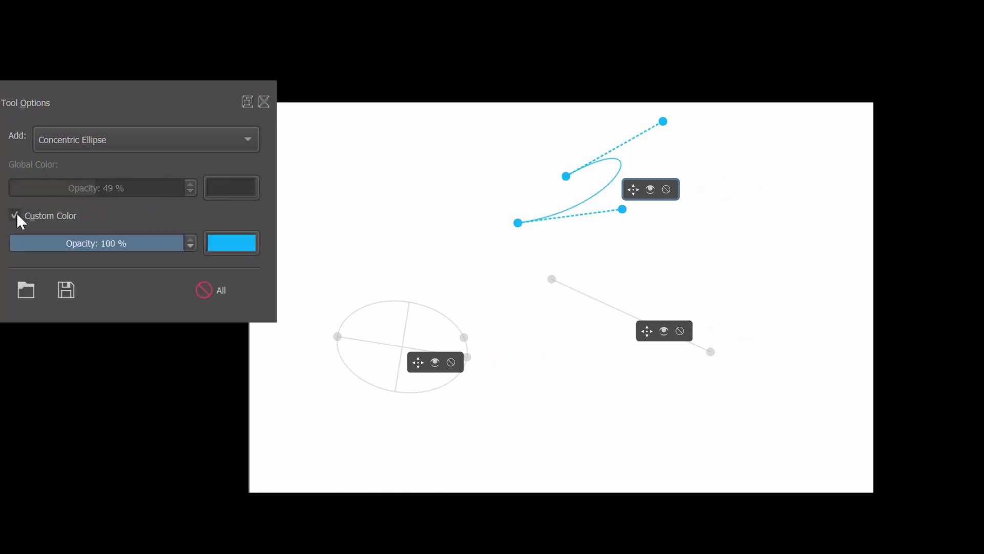
{"action": "left_click", "coordinate": [256, 246]}
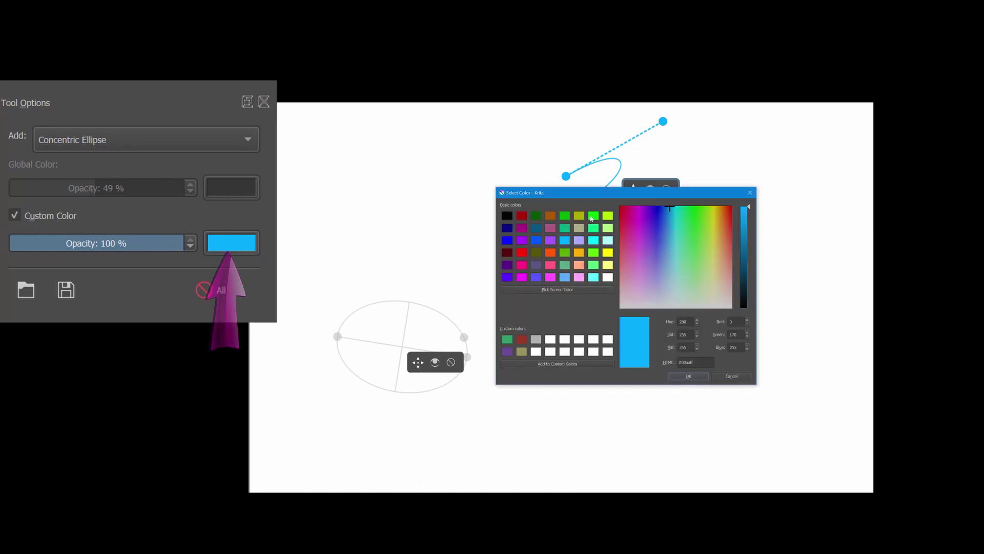
{"action": "left_click", "coordinate": [593, 216]}
{"action": "left_click", "coordinate": [691, 379]}
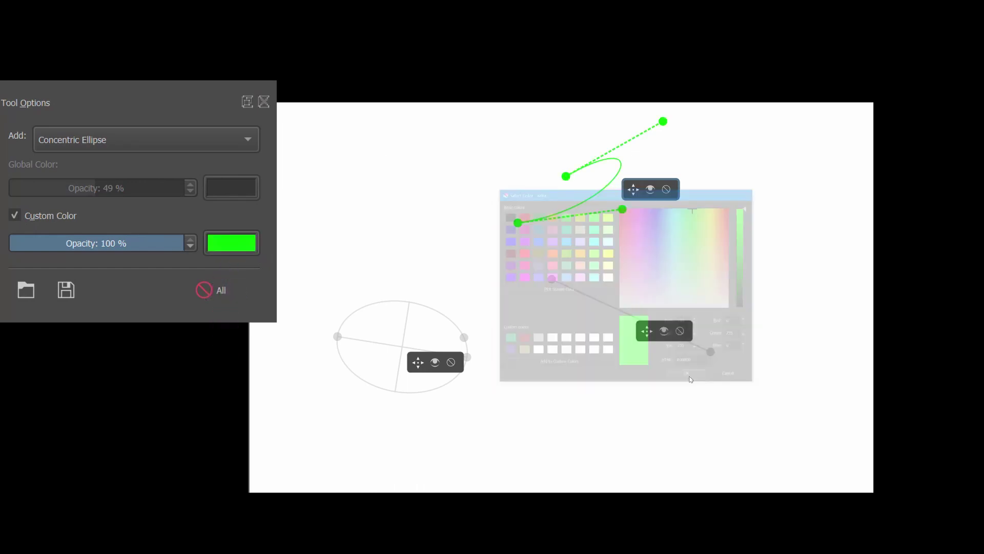
Step: Give the straight ruler assistant its own custom color, dark blue from the basic colors
{"action": "left_click", "coordinate": [645, 332]}
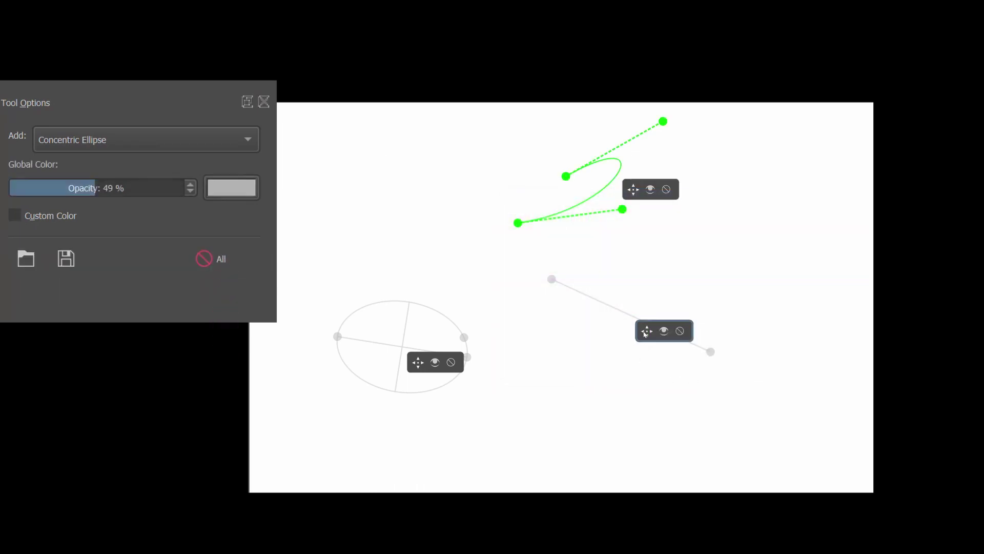
{"action": "left_click", "coordinate": [15, 216]}
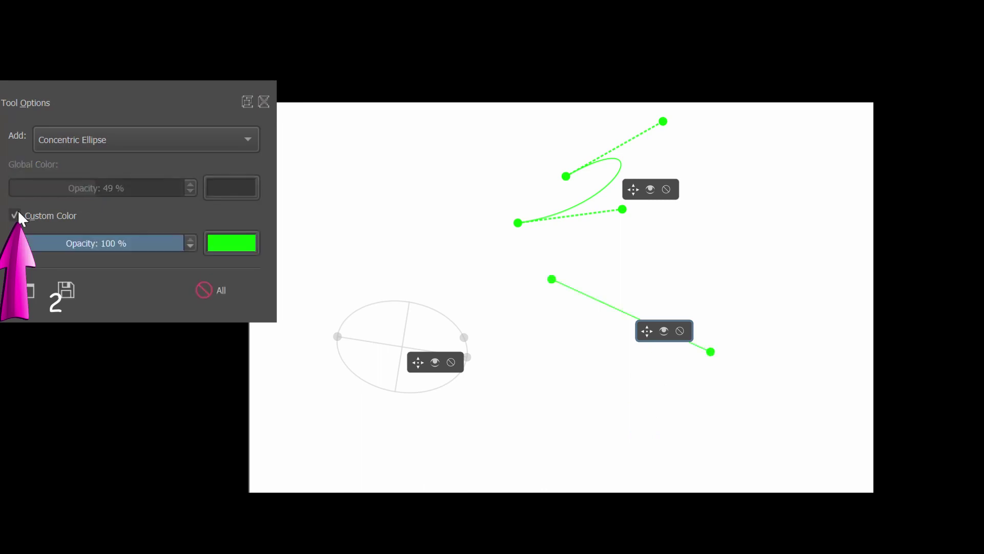
{"action": "left_click", "coordinate": [231, 243]}
{"action": "left_click", "coordinate": [507, 228]}
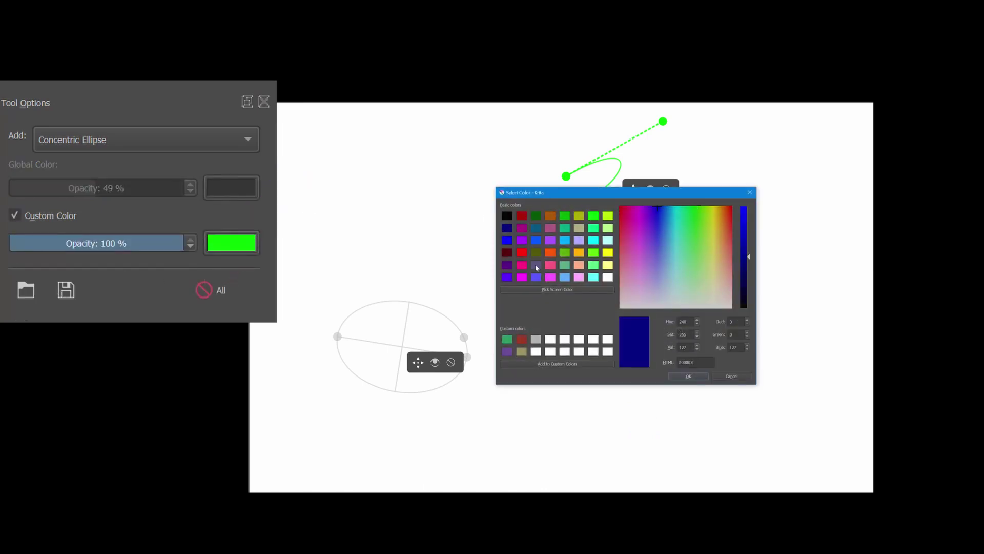
{"action": "left_click", "coordinate": [684, 372]}
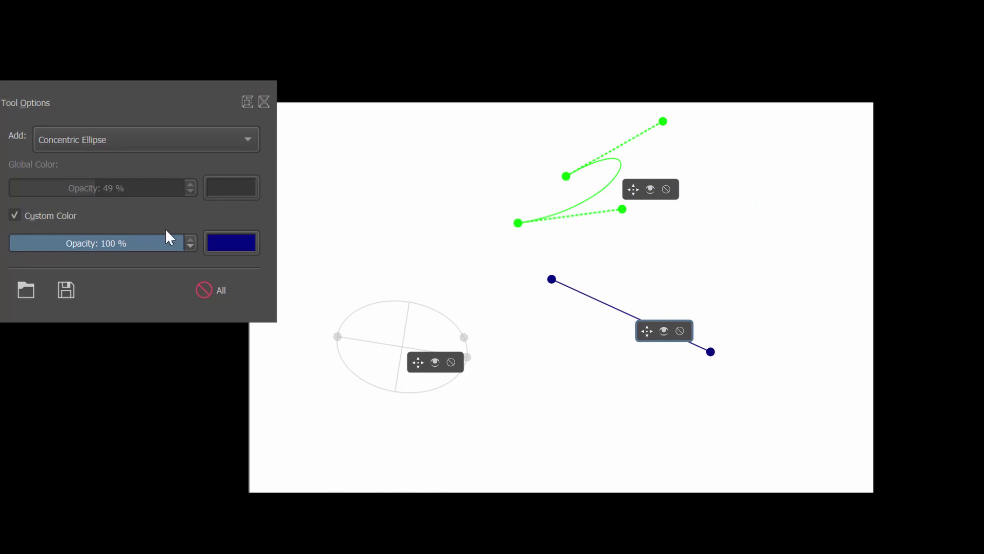
Step: Give the ellipse assistant its own custom color, black from the basic colors
{"action": "left_click", "coordinate": [429, 362]}
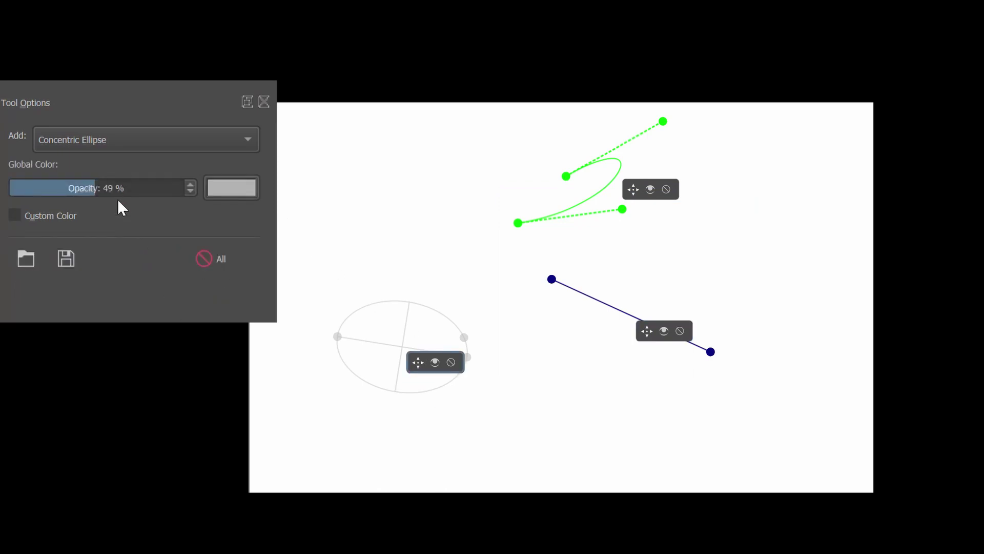
{"action": "left_click", "coordinate": [13, 215]}
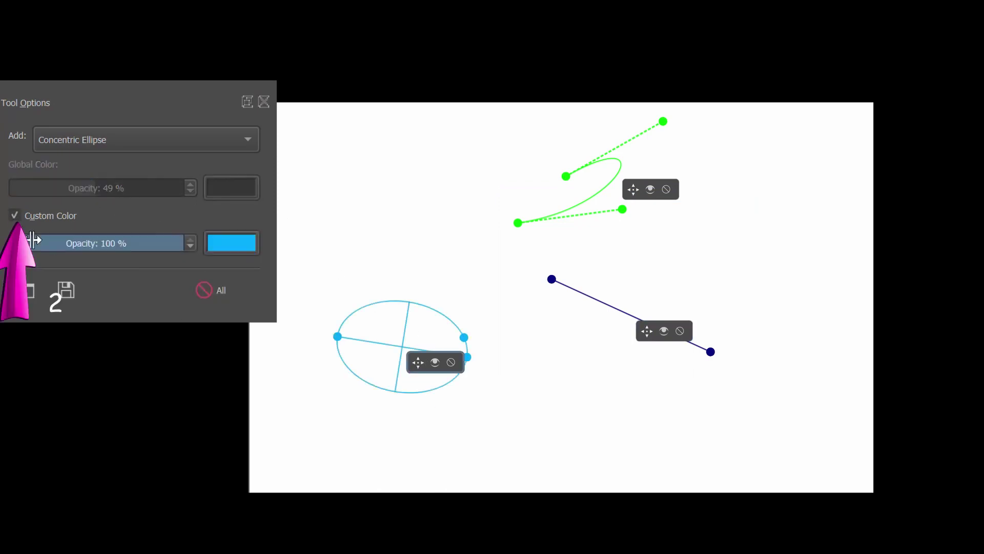
{"action": "left_click", "coordinate": [237, 248]}
{"action": "left_click", "coordinate": [507, 215]}
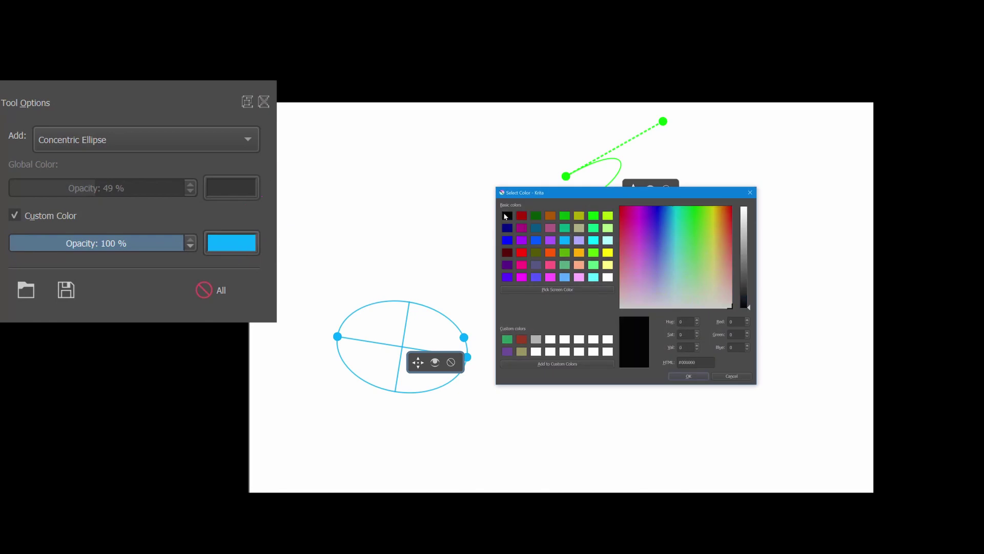
{"action": "left_click", "coordinate": [689, 376]}
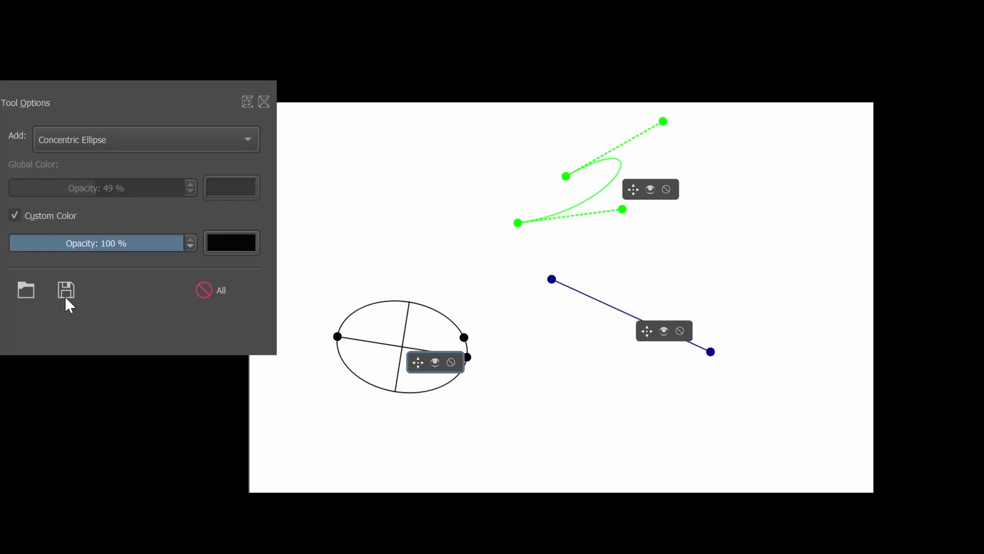
Step: Delete all assistants from the canvas at once
{"action": "left_click", "coordinate": [204, 290]}
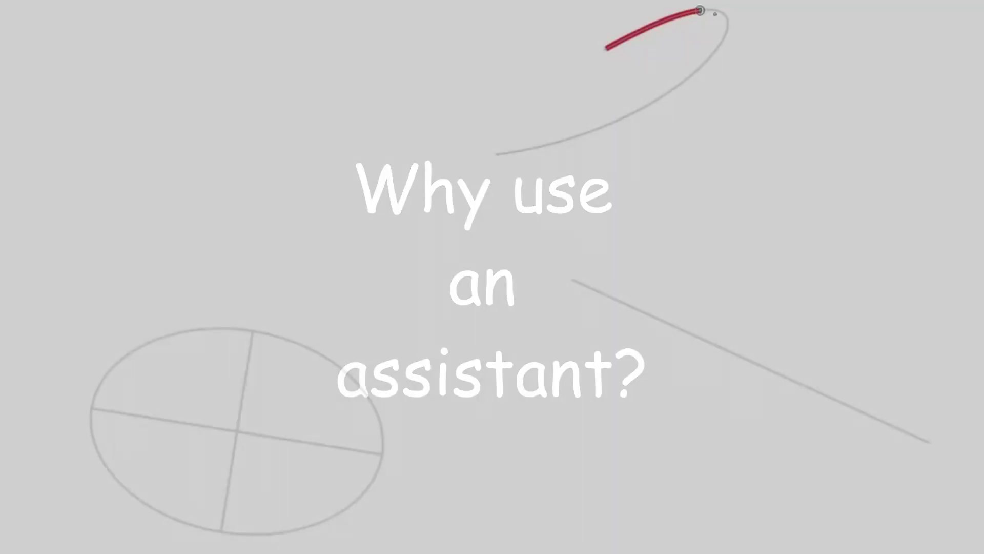
Step: Paint red brush strokes that follow the spline curve, the ellipse outline and the straight ruler assistants
{"action": "mouse_move", "coordinate": [698, 18]}
{"action": "left_mouse_down"}
{"action": "mouse_move", "coordinate": [700, 67]}
{"action": "mouse_move", "coordinate": [633, 113]}
{"action": "mouse_move", "coordinate": [500, 154]}
{"action": "left_mouse_up"}
{"action": "mouse_move", "coordinate": [235, 329]}
{"action": "left_mouse_down"}
{"action": "mouse_move", "coordinate": [188, 331]}
{"action": "mouse_move", "coordinate": [130, 492]}
{"action": "mouse_move", "coordinate": [341, 509]}
{"action": "mouse_move", "coordinate": [345, 374]}
{"action": "mouse_move", "coordinate": [232, 346]}
{"action": "left_mouse_up"}
{"action": "left_click_drag", "start_coordinate": [573, 280], "coordinate": [926, 440]}
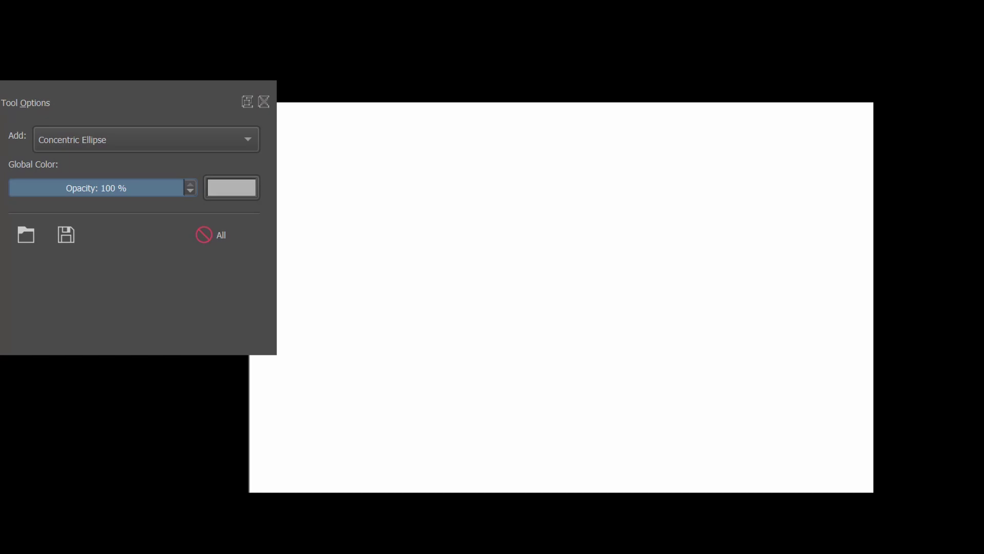
Step: Place an Ellipse assistant from three points in the upper part of the canvas
{"action": "left_click", "coordinate": [247, 134]}
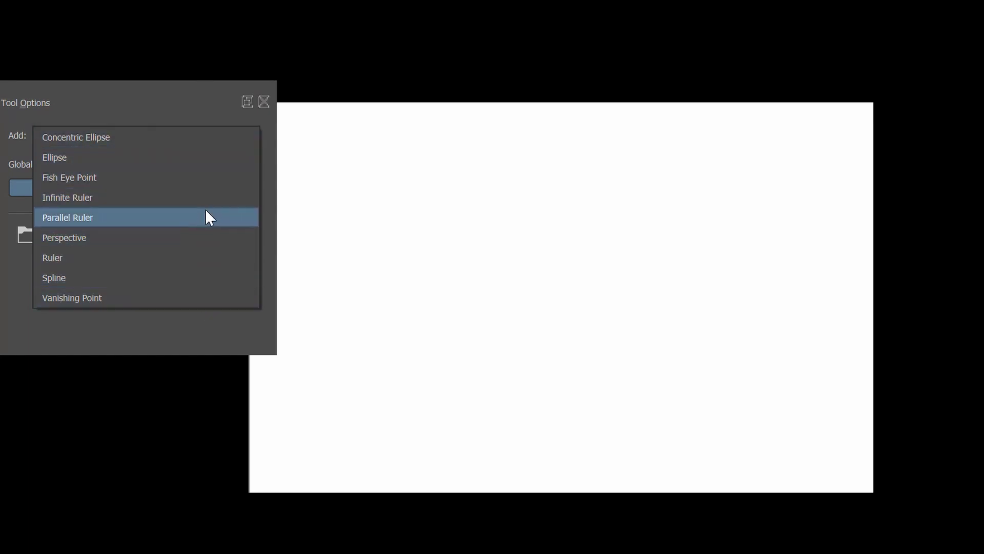
{"action": "left_click", "coordinate": [229, 138]}
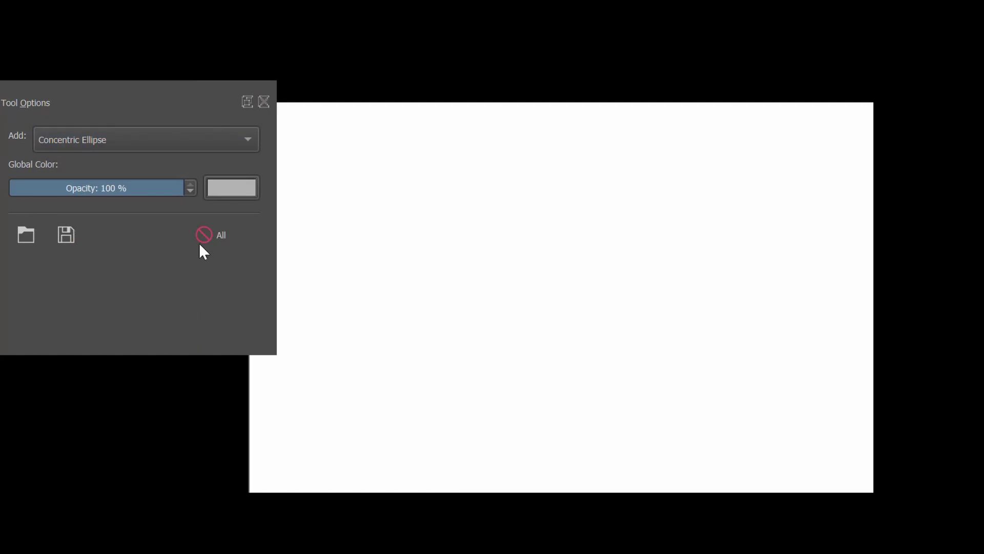
{"action": "left_click", "coordinate": [255, 137]}
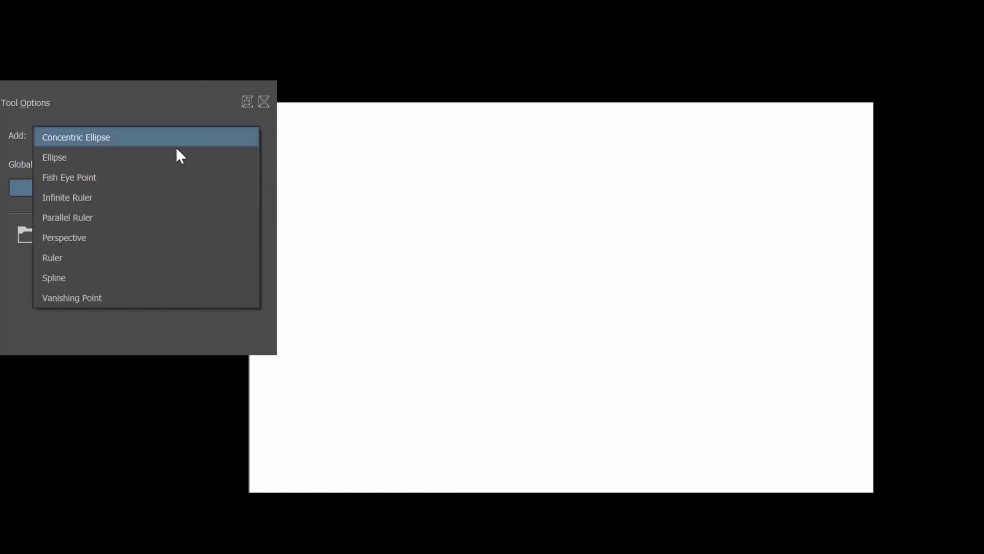
{"action": "left_click", "coordinate": [107, 154]}
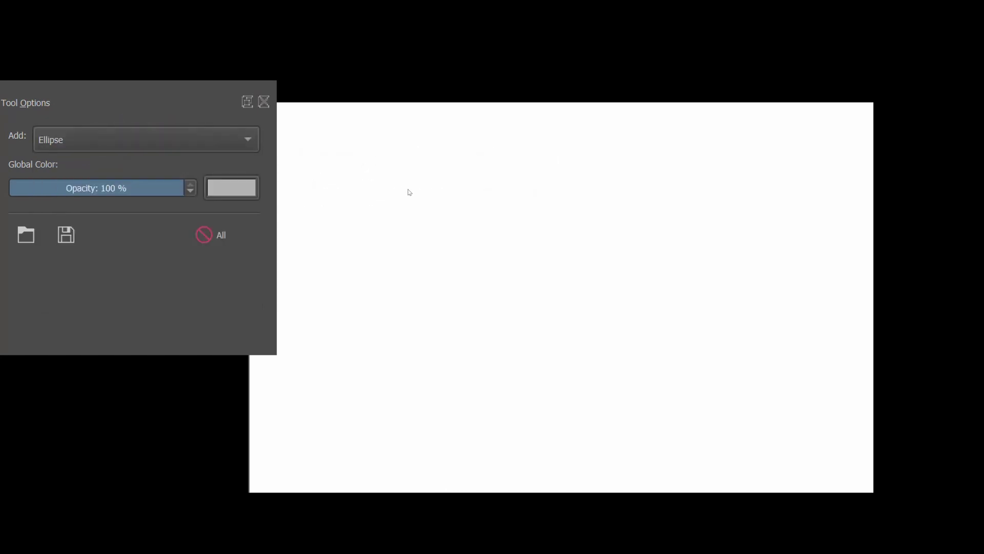
{"action": "left_click", "coordinate": [385, 216]}
{"action": "left_click", "coordinate": [548, 221]}
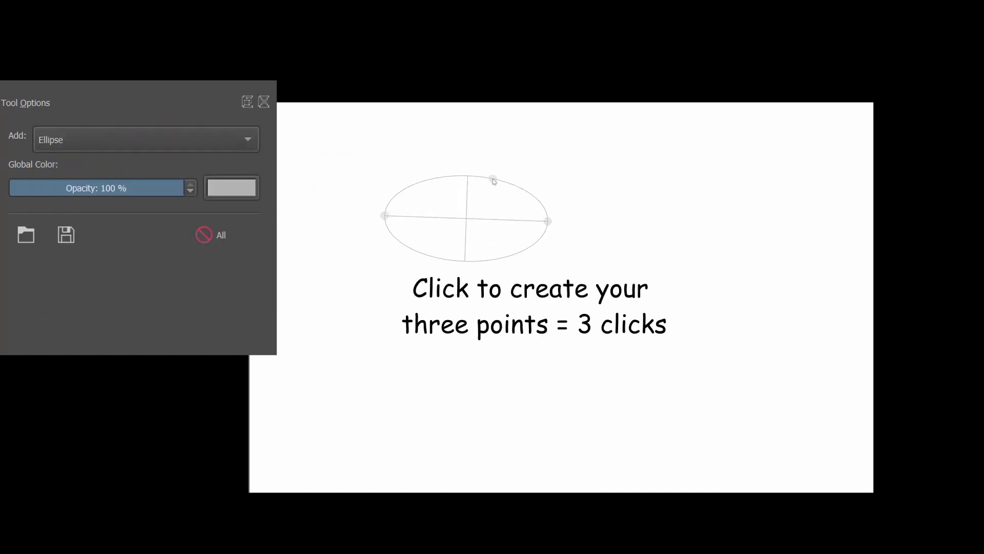
{"action": "left_click", "coordinate": [493, 179]}
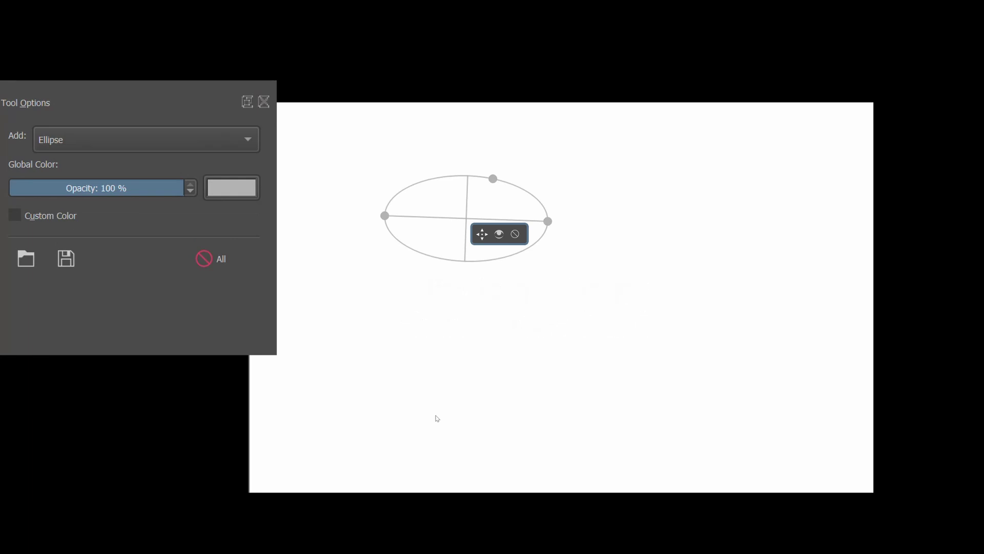
Step: Add a Ruler assistant running diagonally beside the ellipse's upper-right side
{"action": "left_click", "coordinate": [250, 136]}
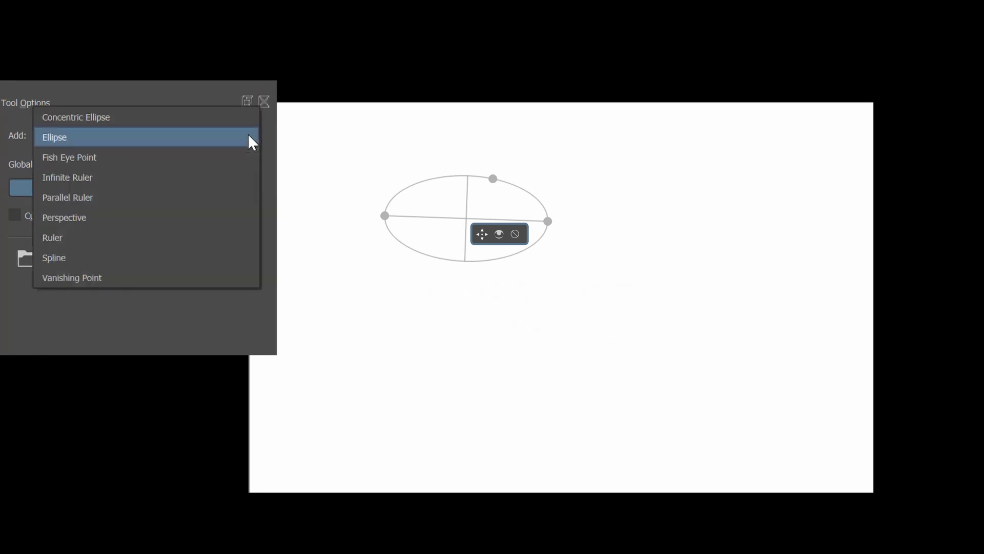
{"action": "left_click", "coordinate": [72, 238]}
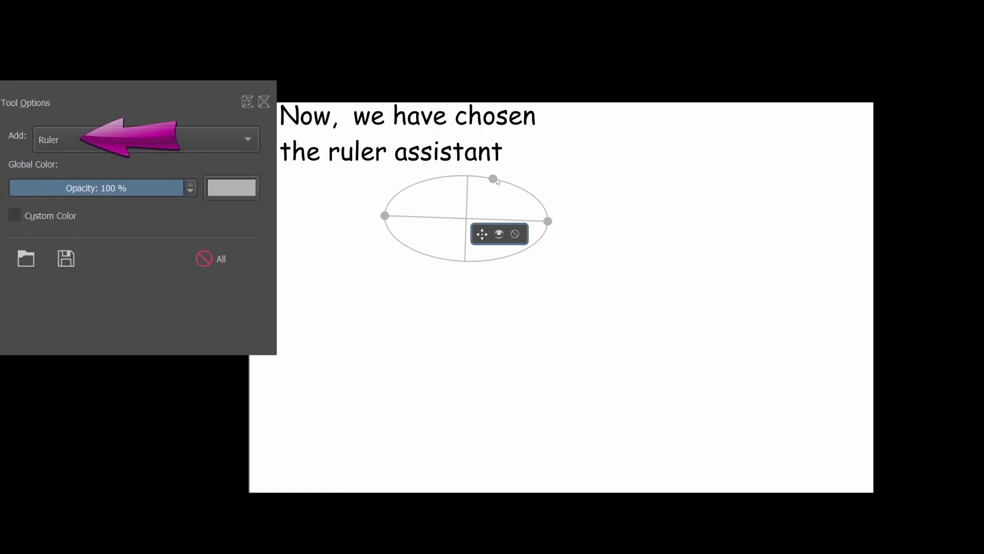
{"action": "left_click", "coordinate": [570, 162]}
{"action": "left_click", "coordinate": [652, 235]}
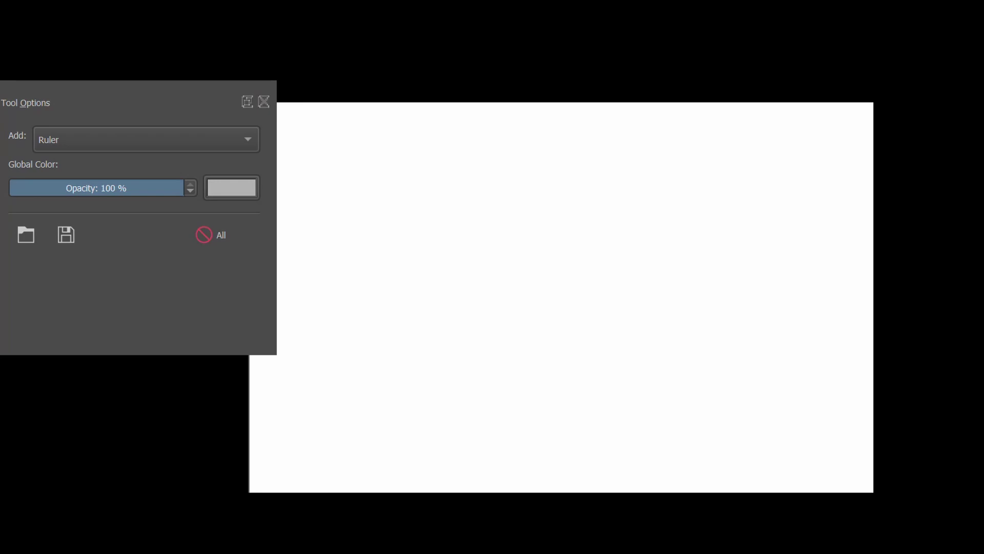
Step: Place a wide Ellipse assistant from three points on the cleared canvas
{"action": "left_click", "coordinate": [244, 139]}
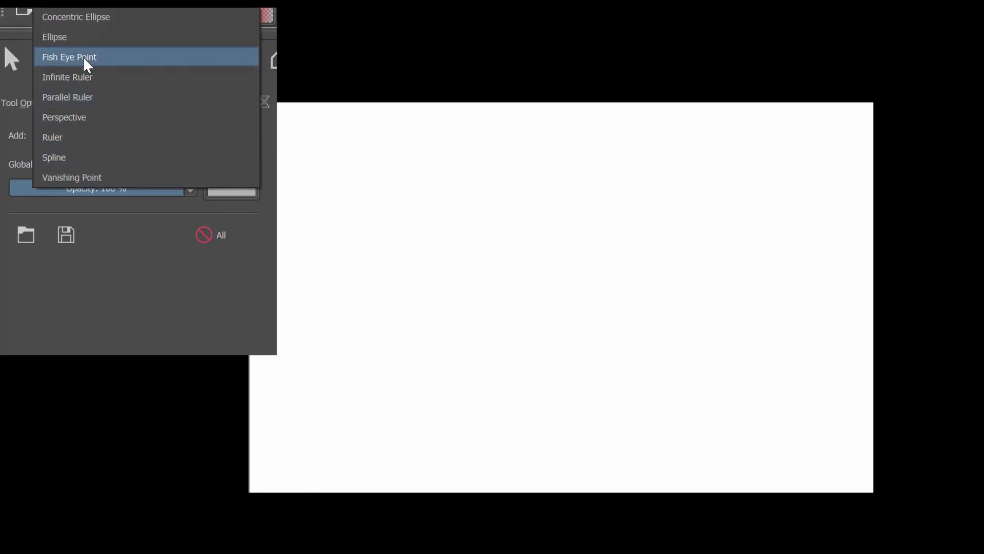
{"action": "left_click", "coordinate": [54, 37]}
{"action": "left_click", "coordinate": [408, 231]}
{"action": "left_click", "coordinate": [568, 234]}
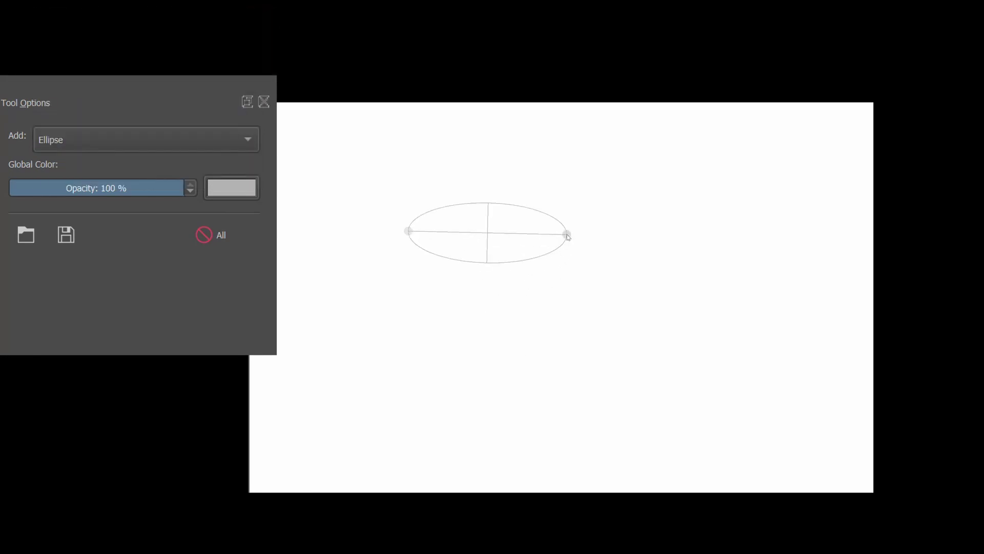
{"action": "left_click", "coordinate": [534, 196]}
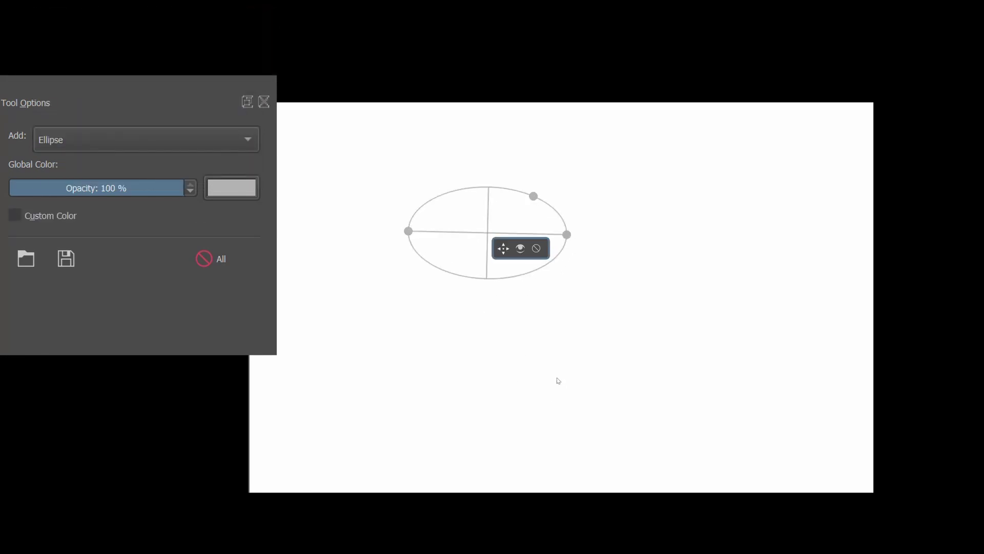
Step: Add a second, smaller tilted Ellipse assistant just above the large ellipse's upper-right side
{"action": "left_click", "coordinate": [567, 167]}
{"action": "left_click", "coordinate": [558, 199]}
{"action": "left_click", "coordinate": [595, 202]}
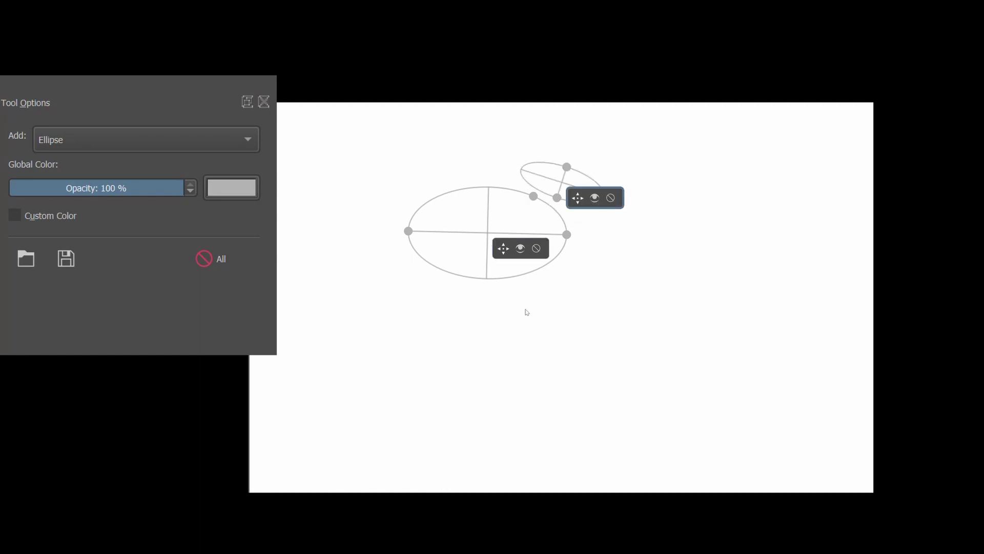
Step: Add two Ruler assistants slanting outward and down from the large ellipse's lower edge, one on each side
{"action": "left_click", "coordinate": [226, 139]}
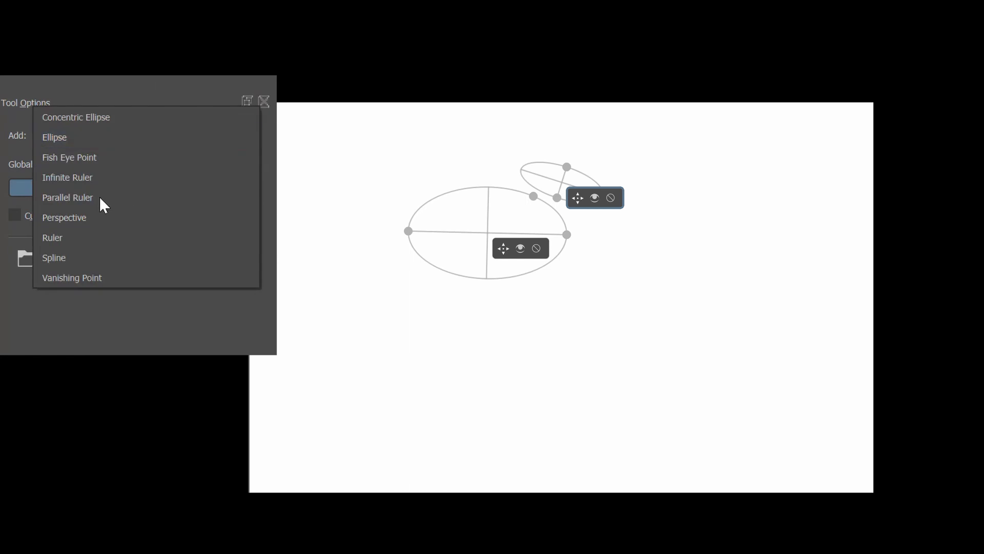
{"action": "left_click", "coordinate": [75, 239]}
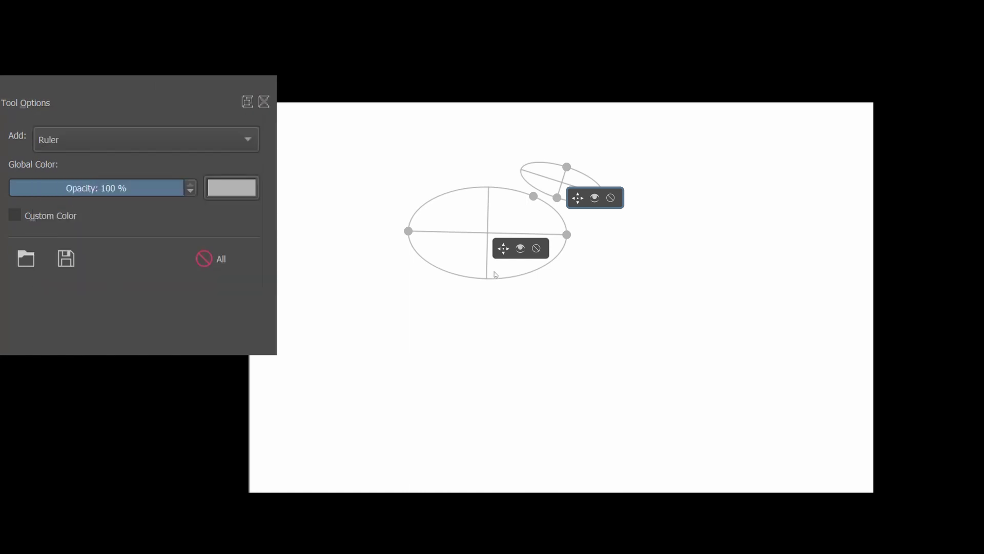
{"action": "left_click", "coordinate": [540, 270]}
{"action": "left_click", "coordinate": [576, 326]}
{"action": "left_click", "coordinate": [433, 262]}
{"action": "left_click", "coordinate": [380, 313]}
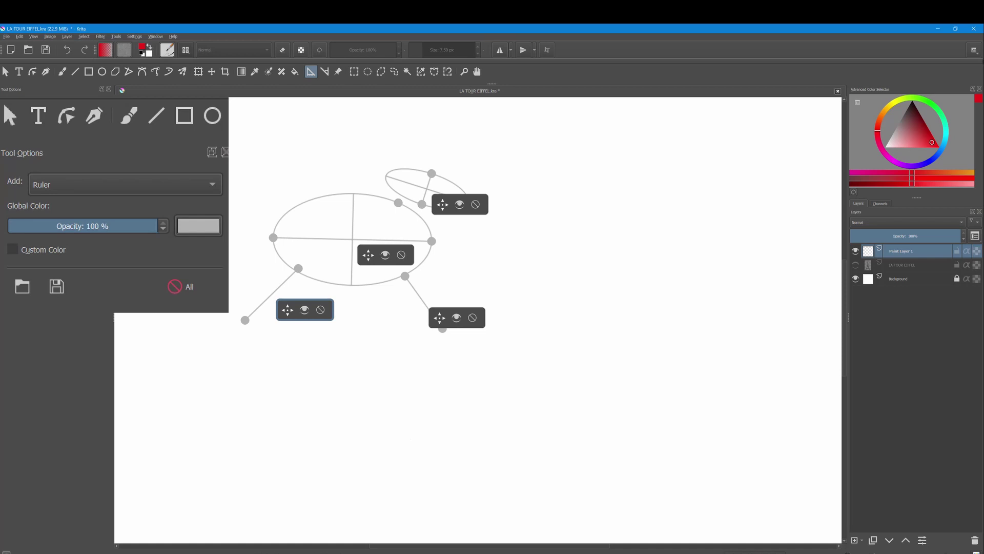
Step: Switch to the freehand brush and enable Snap to Assistants for it
{"action": "left_click", "coordinate": [131, 110]}
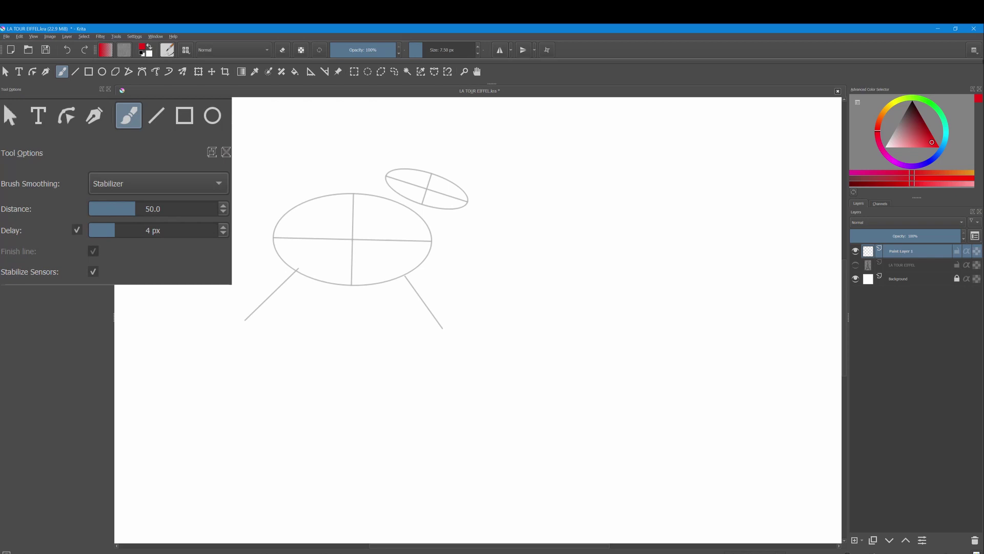
{"action": "left_click_drag", "start_coordinate": [23, 284], "coordinate": [23, 360]}
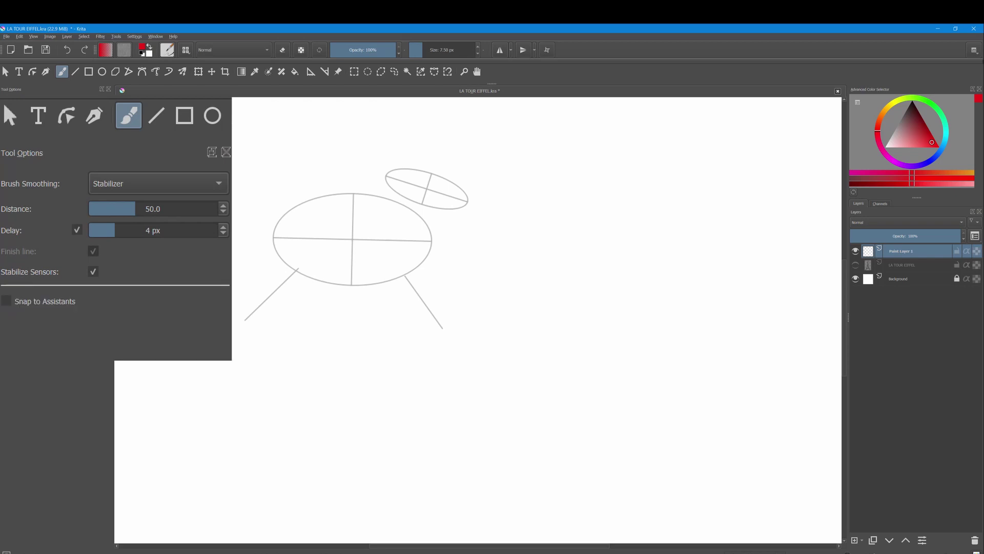
{"action": "left_click", "coordinate": [6, 301]}
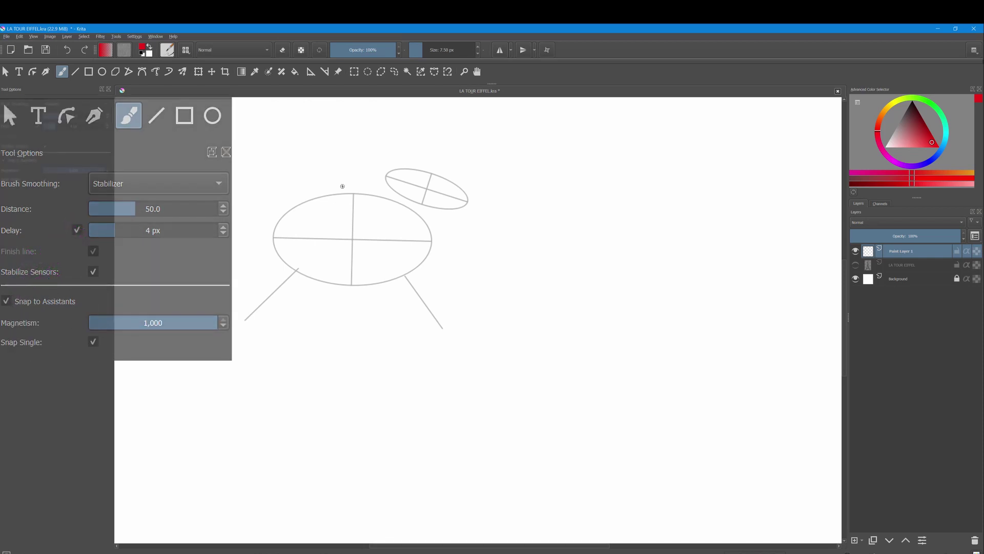
Step: Paint red brush strokes around both ellipse assistants and along the two ruler assistants
{"action": "mouse_move", "coordinate": [353, 193]}
{"action": "left_mouse_down"}
{"action": "mouse_move", "coordinate": [290, 210]}
{"action": "mouse_move", "coordinate": [274, 246]}
{"action": "mouse_move", "coordinate": [311, 278]}
{"action": "mouse_move", "coordinate": [365, 284]}
{"action": "mouse_move", "coordinate": [424, 260]}
{"action": "mouse_move", "coordinate": [422, 219]}
{"action": "mouse_move", "coordinate": [352, 194]}
{"action": "left_mouse_up"}
{"action": "mouse_move", "coordinate": [402, 169]}
{"action": "left_mouse_down"}
{"action": "mouse_move", "coordinate": [404, 197]}
{"action": "mouse_move", "coordinate": [447, 209]}
{"action": "mouse_move", "coordinate": [467, 199]}
{"action": "mouse_move", "coordinate": [402, 169]}
{"action": "left_mouse_up"}
{"action": "left_click_drag", "start_coordinate": [298, 269], "coordinate": [246, 319]}
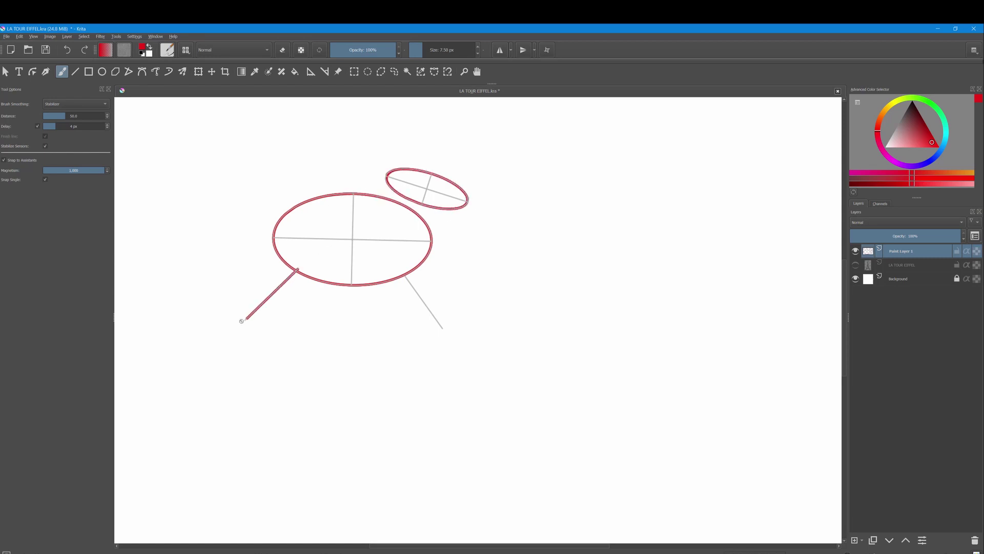
{"action": "left_click_drag", "start_coordinate": [406, 275], "coordinate": [453, 324]}
Step: Return to the Assistant tool and remove all assistants from the canvas at once
{"action": "left_click", "coordinate": [310, 71]}
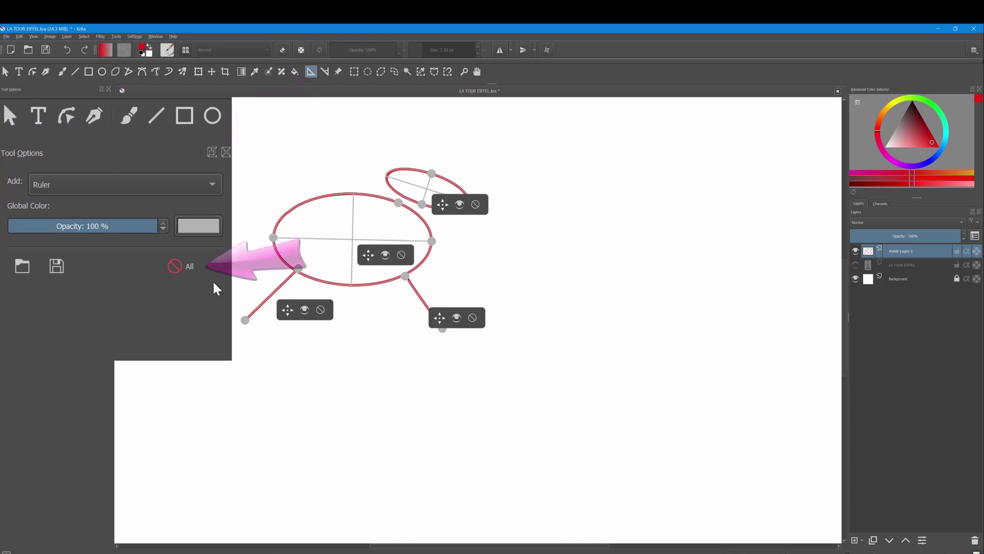
{"action": "left_click", "coordinate": [189, 265]}
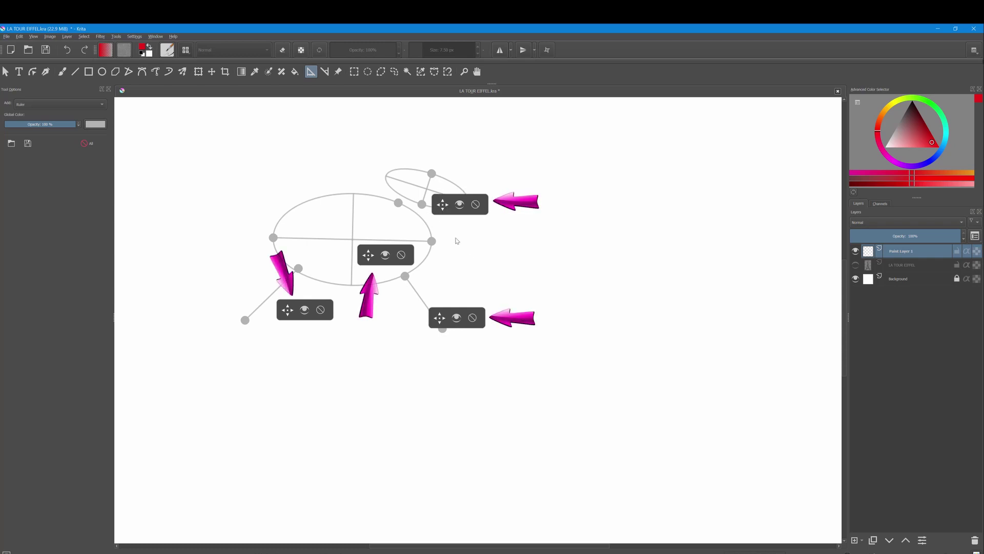
Step: Shift the small ellipse, the large ellipse and the right ruler assistants slightly using their move handles
{"action": "mouse_move", "coordinate": [443, 205]}
{"action": "left_mouse_down"}
{"action": "mouse_move", "coordinate": [444, 221]}
{"action": "mouse_move", "coordinate": [444, 205]}
{"action": "left_mouse_up"}
{"action": "left_click_drag", "start_coordinate": [367, 256], "coordinate": [369, 253]}
{"action": "left_click_drag", "start_coordinate": [440, 318], "coordinate": [438, 319]}
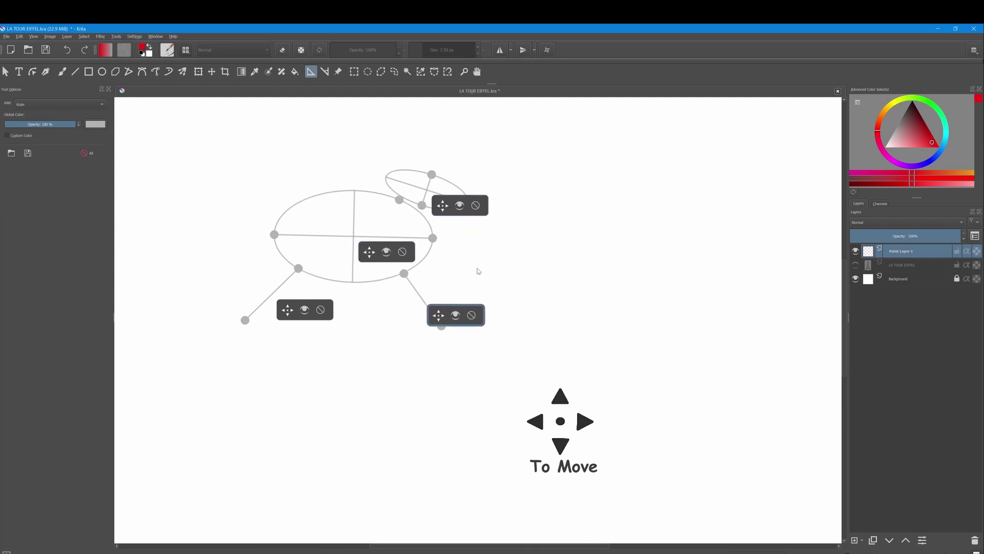
Step: Turn off the visibility of all four assistants and lower their global opacity to about 67%
{"action": "left_click", "coordinate": [459, 205]}
{"action": "left_click", "coordinate": [387, 252]}
{"action": "left_click", "coordinate": [305, 310]}
{"action": "left_click", "coordinate": [456, 315]}
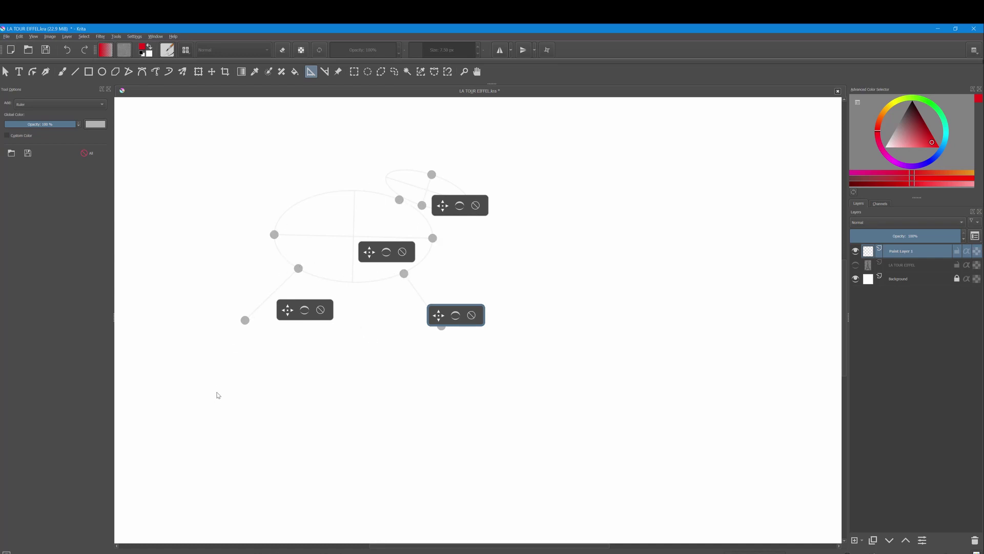
{"action": "mouse_move", "coordinate": [76, 126]}
{"action": "left_mouse_down"}
{"action": "mouse_move", "coordinate": [20, 124]}
{"action": "mouse_move", "coordinate": [52, 124]}
{"action": "left_mouse_up"}
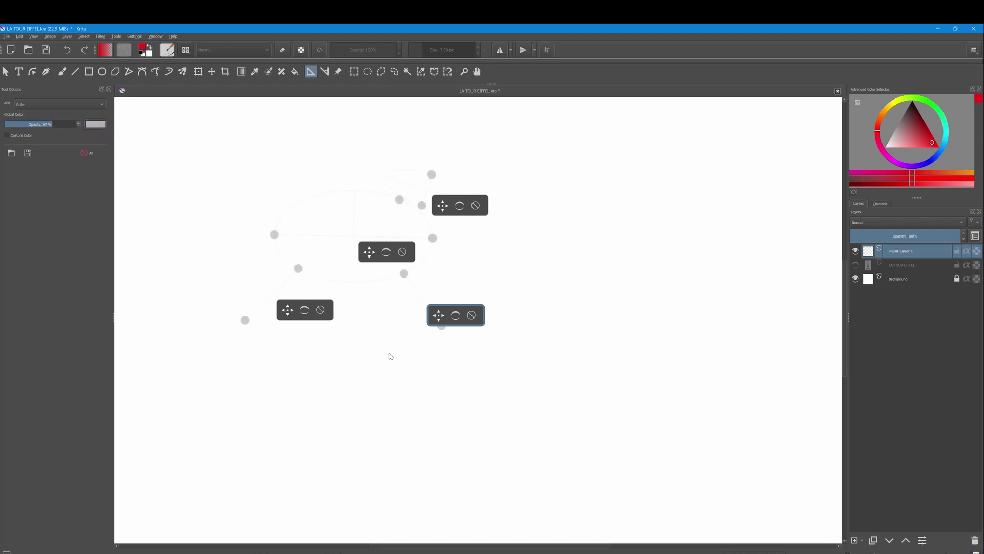
Step: Delete both ellipse assistants and both ruler assistants one by one
{"action": "left_click", "coordinate": [476, 206]}
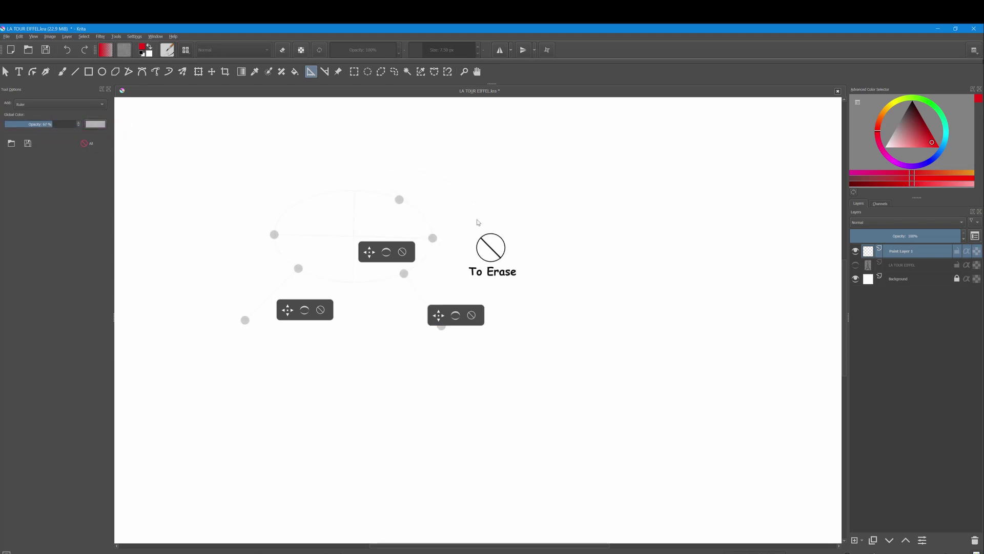
{"action": "left_click", "coordinate": [402, 252]}
{"action": "left_click", "coordinate": [319, 311]}
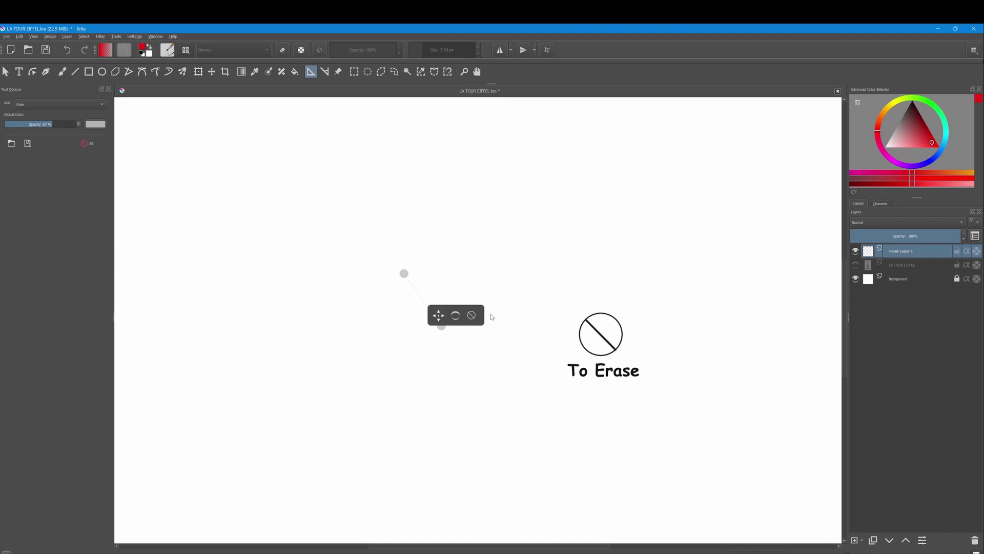
{"action": "left_click", "coordinate": [472, 314]}
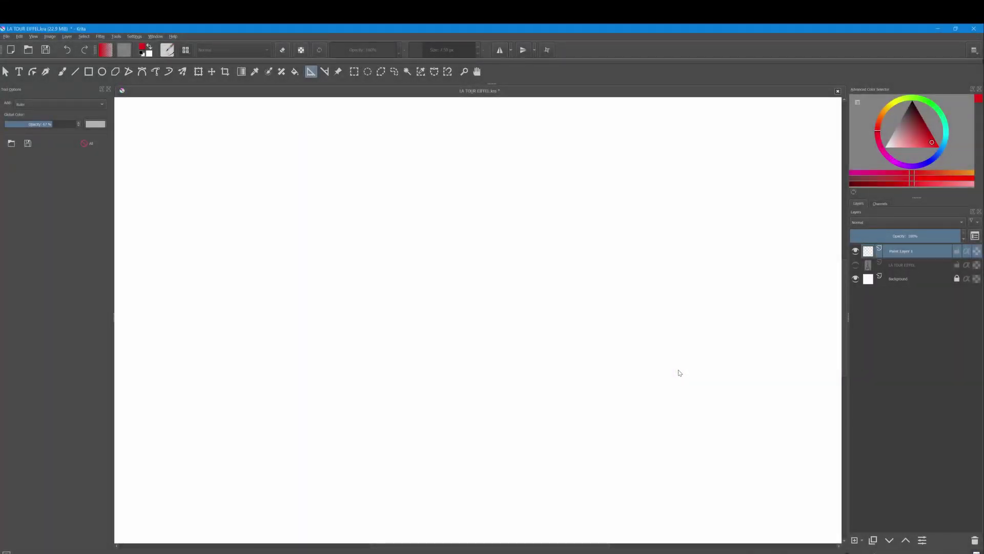
{"action": "left_click_drag", "start_coordinate": [360, 220], "coordinate": [424, 274]}
{"action": "key", "text": "Escape"}
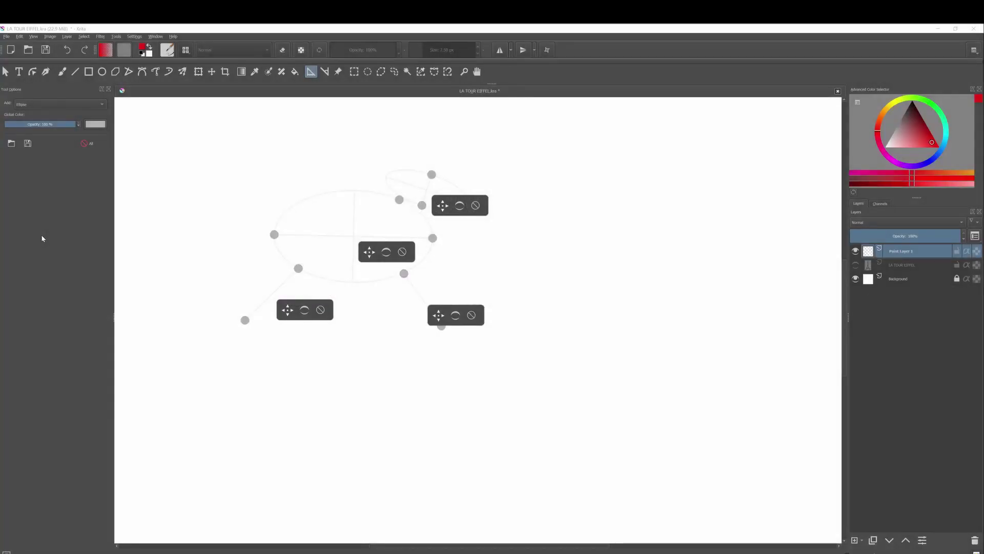
Step: Start saving the set of assistants on the canvas to a file
{"action": "left_click", "coordinate": [28, 149]}
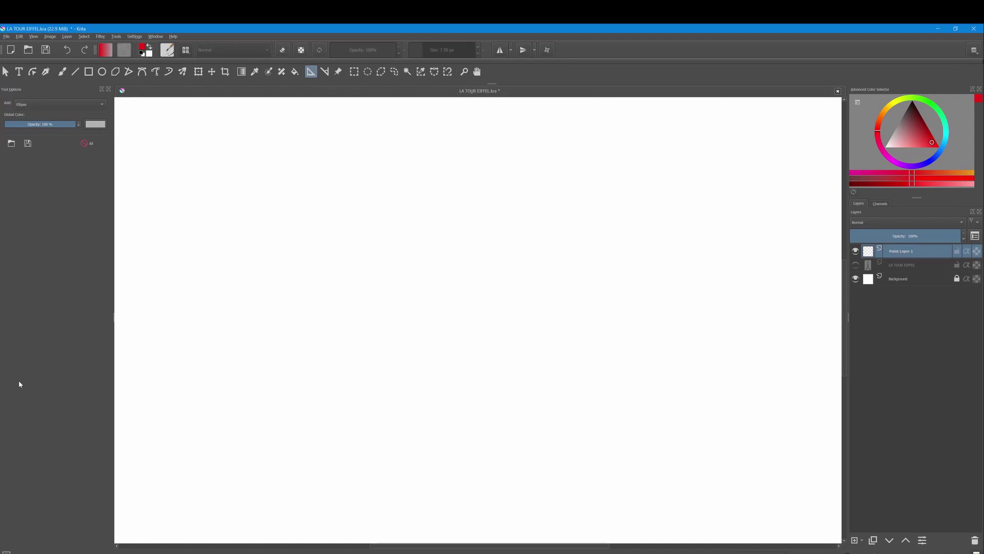
Step: Place a nearly circular Ellipse assistant from three points left of the canvas centre
{"action": "left_click", "coordinate": [101, 103]}
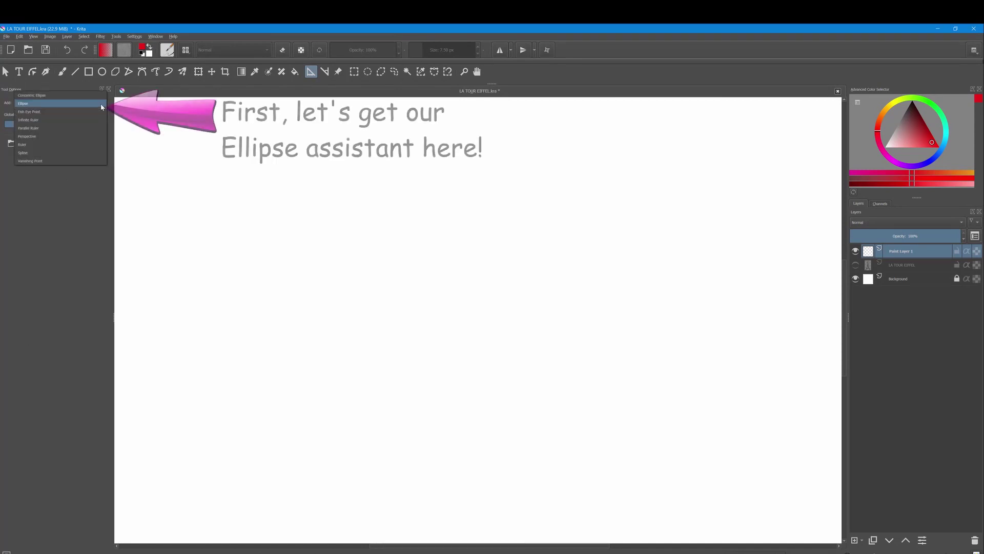
{"action": "left_click", "coordinate": [23, 104]}
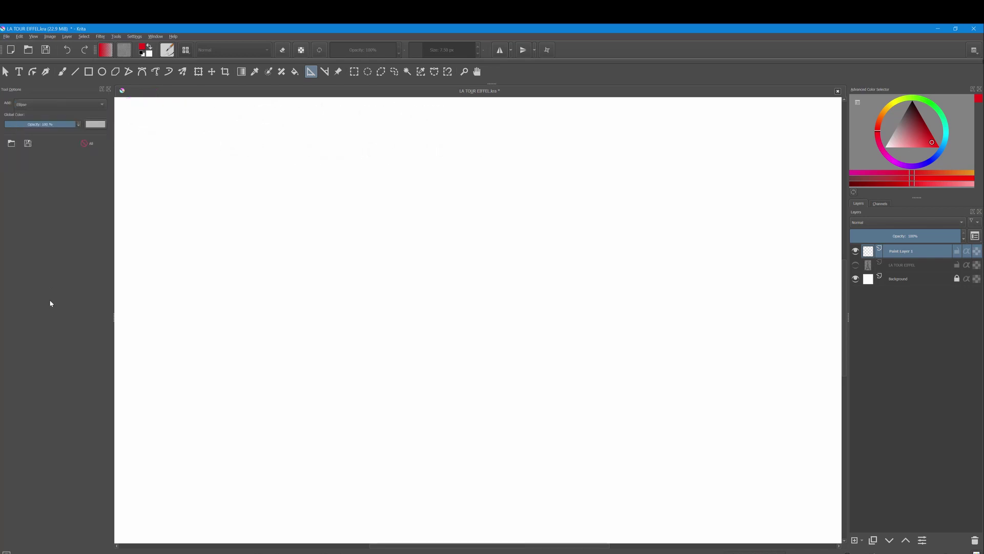
{"action": "left_click", "coordinate": [249, 292]}
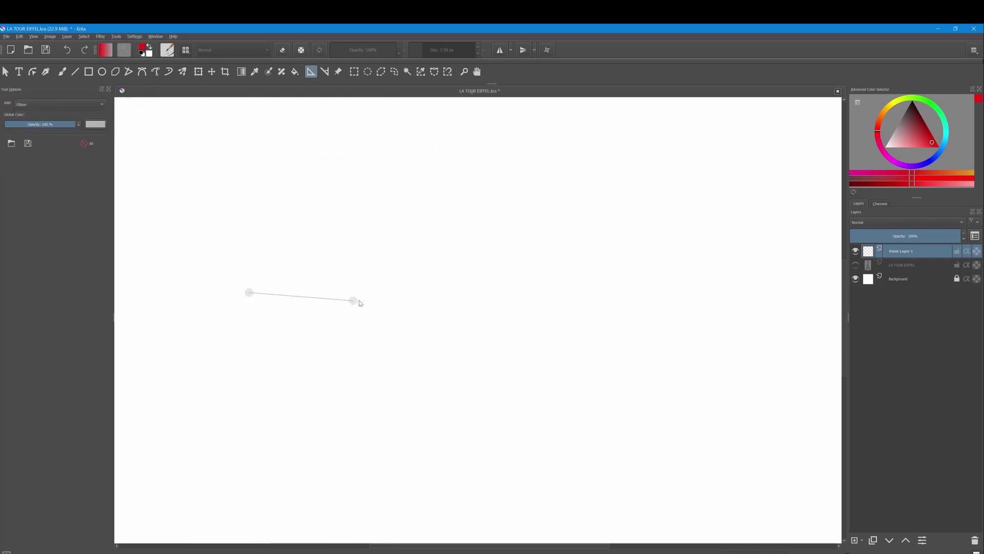
{"action": "left_click", "coordinate": [401, 292]}
{"action": "left_click", "coordinate": [384, 247]}
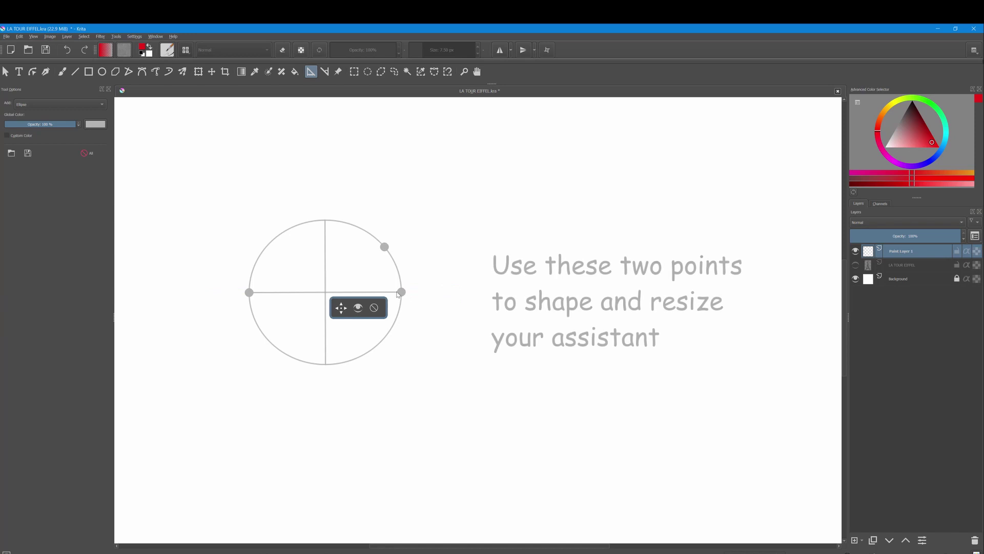
Step: Reshape the ellipse assistant by moving both axis end points outward and its third point upward
{"action": "left_click_drag", "start_coordinate": [401, 292], "coordinate": [453, 300]}
{"action": "left_click_drag", "start_coordinate": [249, 292], "coordinate": [235, 293]}
{"action": "left_click_drag", "start_coordinate": [387, 249], "coordinate": [379, 189]}
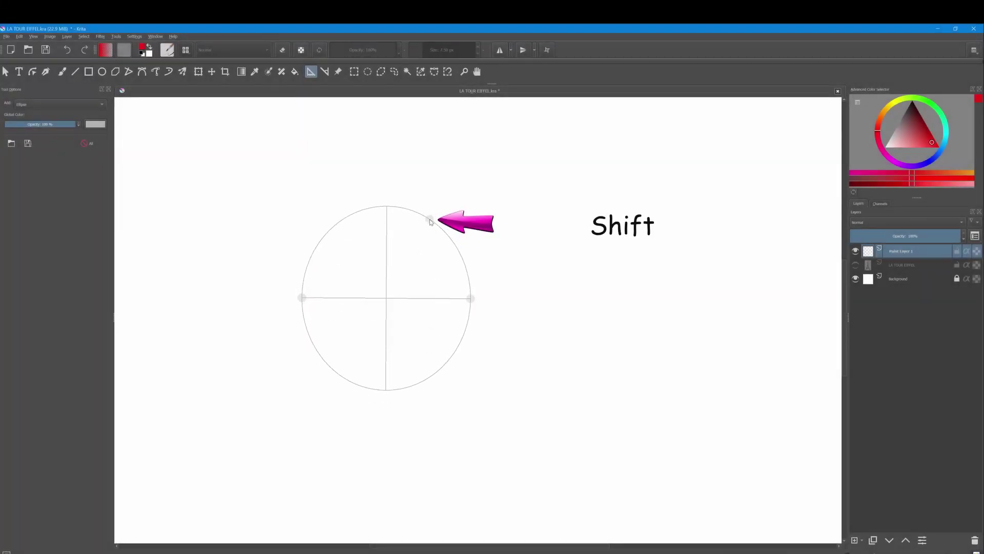
Step: Constrain the ellipse assistant to a perfect circle by its third point and trace it with the red freehand brush
{"action": "left_click", "coordinate": [429, 219], "text": "shift"}
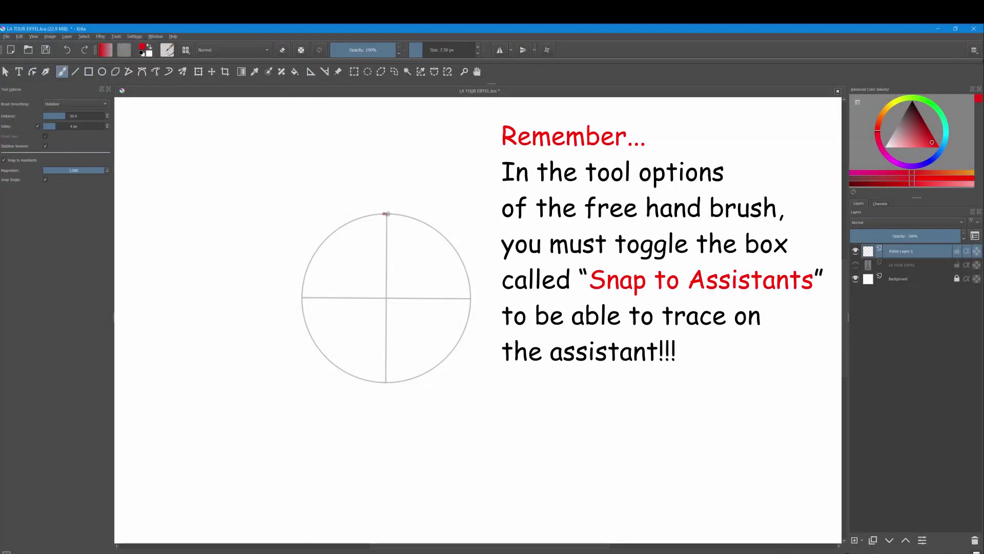
{"action": "mouse_move", "coordinate": [388, 213]}
{"action": "left_mouse_down"}
{"action": "mouse_move", "coordinate": [334, 231]}
{"action": "mouse_move", "coordinate": [302, 295]}
{"action": "mouse_move", "coordinate": [325, 357]}
{"action": "mouse_move", "coordinate": [392, 382]}
{"action": "mouse_move", "coordinate": [445, 358]}
{"action": "mouse_move", "coordinate": [471, 300]}
{"action": "mouse_move", "coordinate": [453, 247]}
{"action": "mouse_move", "coordinate": [387, 213]}
{"action": "left_mouse_up"}
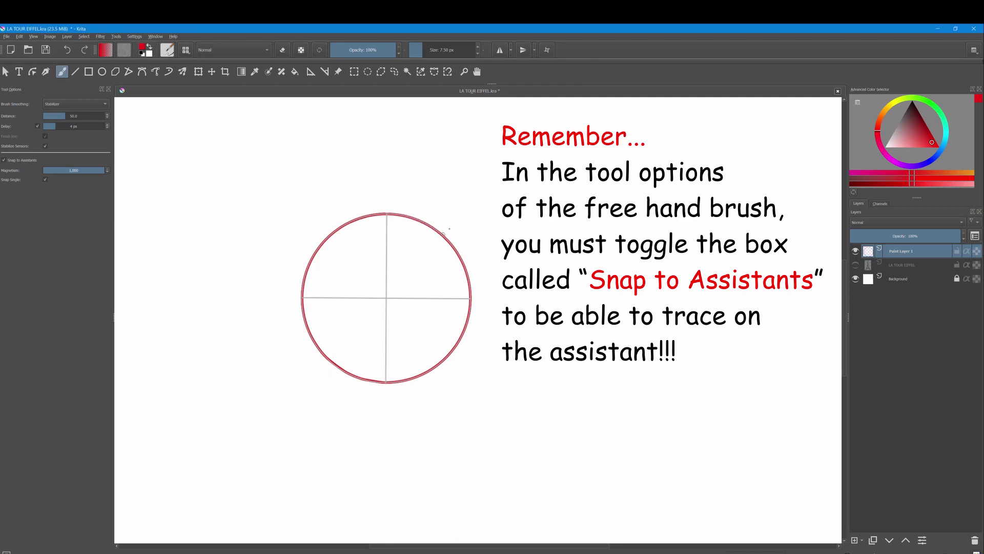
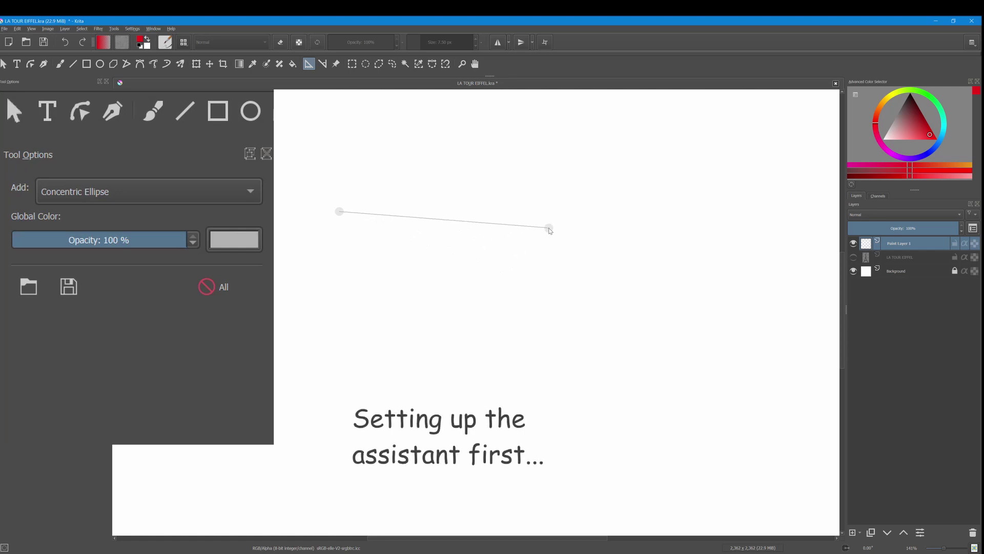
Step: Place a Concentric Ellipse assistant in the upper canvas from three points, and widen it by moving its end point outward
{"action": "left_click", "coordinate": [556, 229]}
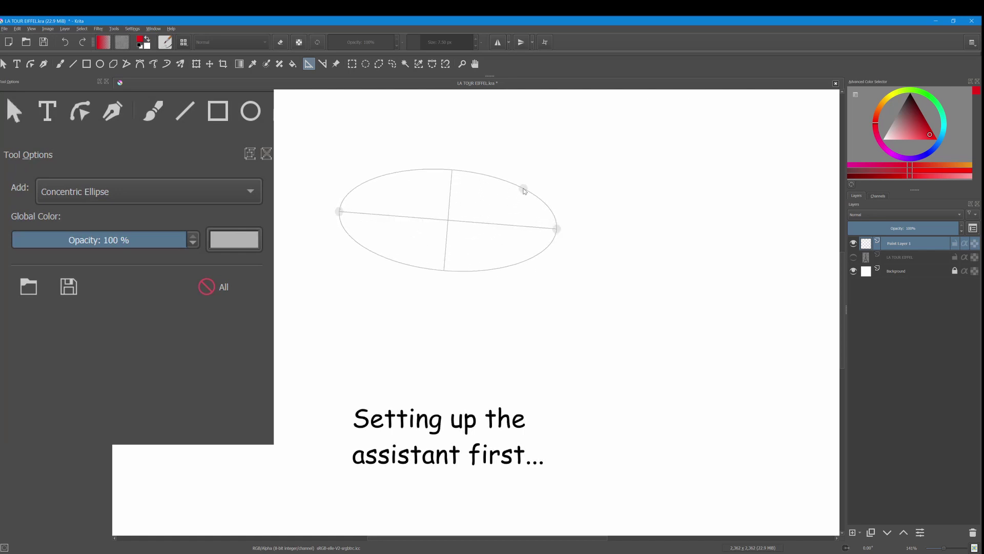
{"action": "left_click", "coordinate": [523, 188]}
{"action": "left_click_drag", "start_coordinate": [557, 229], "coordinate": [634, 233]}
{"action": "left_click_drag", "start_coordinate": [524, 189], "coordinate": [525, 176]}
Step: Trace the full outline of the concentric ellipse assistant in red with the Freehand Brush
{"action": "left_click", "coordinate": [152, 117]}
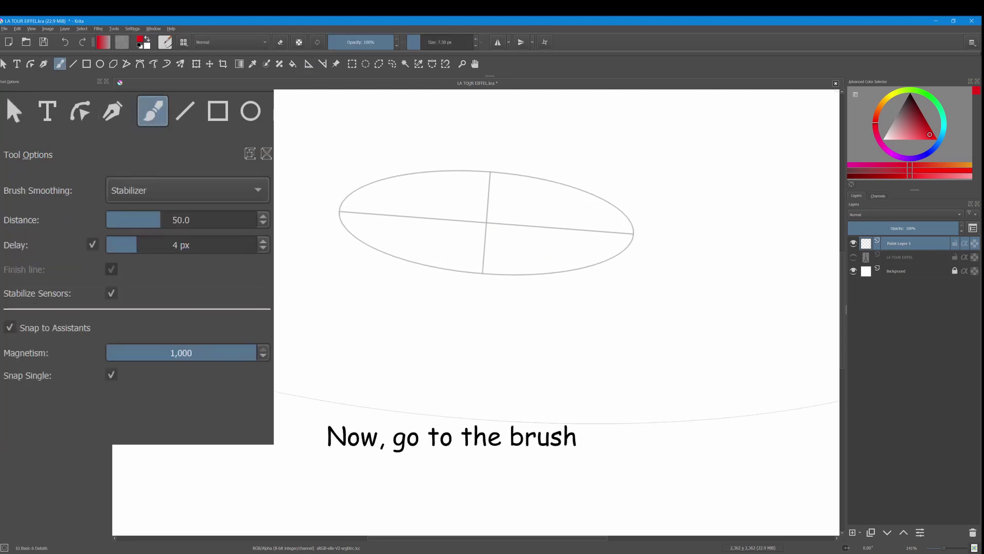
{"action": "mouse_move", "coordinate": [490, 172]}
{"action": "left_mouse_down"}
{"action": "mouse_move", "coordinate": [383, 177]}
{"action": "mouse_move", "coordinate": [355, 202]}
{"action": "mouse_move", "coordinate": [350, 232]}
{"action": "left_mouse_up"}
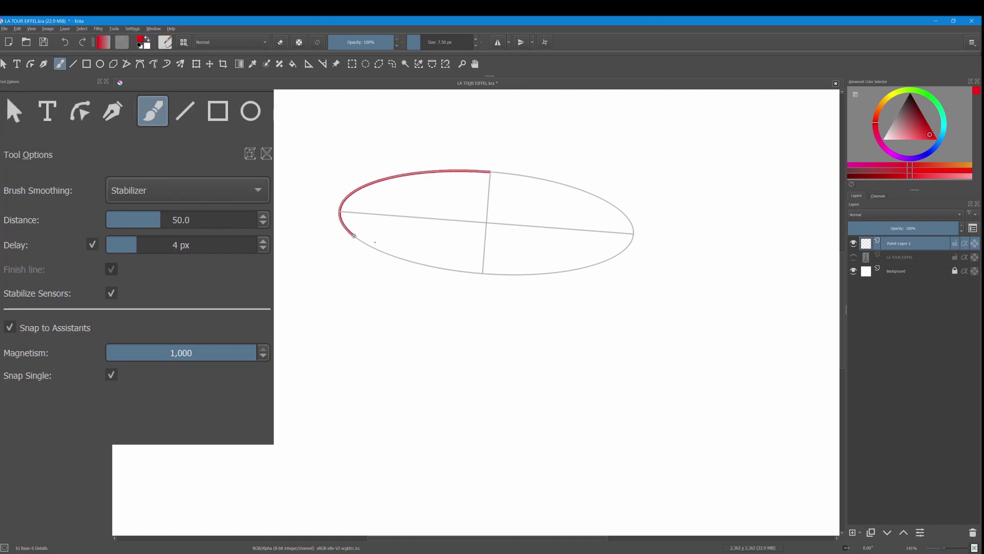
{"action": "mouse_move", "coordinate": [633, 237]}
{"action": "left_mouse_down"}
{"action": "mouse_move", "coordinate": [612, 204]}
{"action": "mouse_move", "coordinate": [490, 173]}
{"action": "left_mouse_up"}
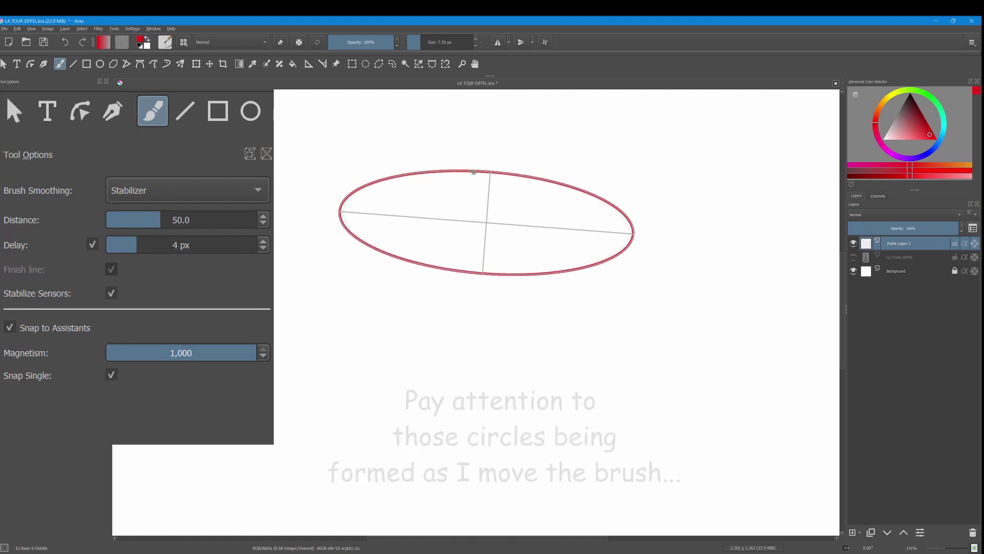
Step: Paint three progressively smaller ellipses inside the red one in cyan, golden yellow and crimson, snapped to the concentric assistant
{"action": "left_click", "coordinate": [945, 126]}
{"action": "mouse_move", "coordinate": [496, 182]}
{"action": "left_mouse_down"}
{"action": "mouse_move", "coordinate": [436, 183]}
{"action": "mouse_move", "coordinate": [378, 200]}
{"action": "left_mouse_up"}
{"action": "mouse_move", "coordinate": [479, 262]}
{"action": "left_mouse_down"}
{"action": "mouse_move", "coordinate": [564, 258]}
{"action": "mouse_move", "coordinate": [600, 238]}
{"action": "mouse_move", "coordinate": [591, 213]}
{"action": "mouse_move", "coordinate": [499, 179]}
{"action": "left_mouse_up"}
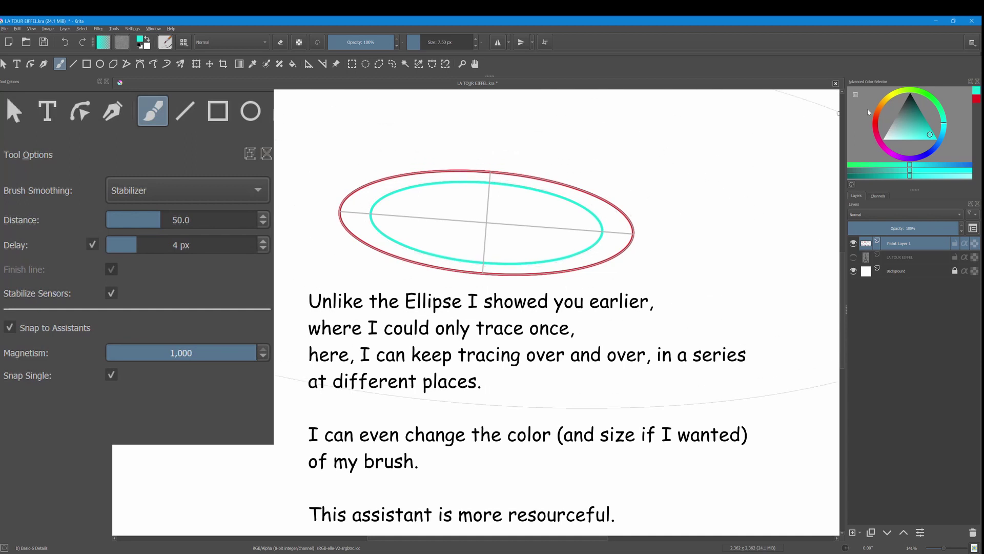
{"action": "left_click", "coordinate": [883, 99]}
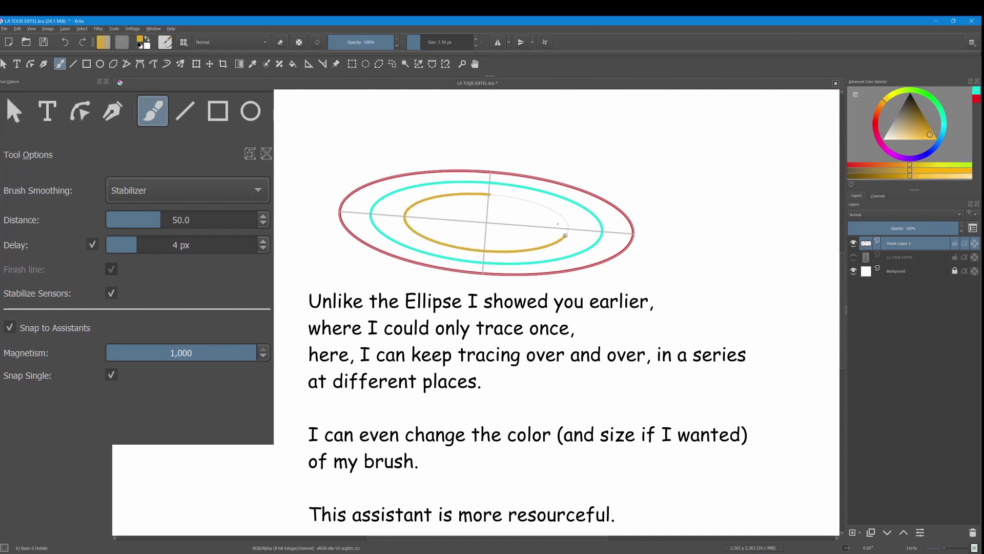
{"action": "left_click", "coordinate": [878, 134]}
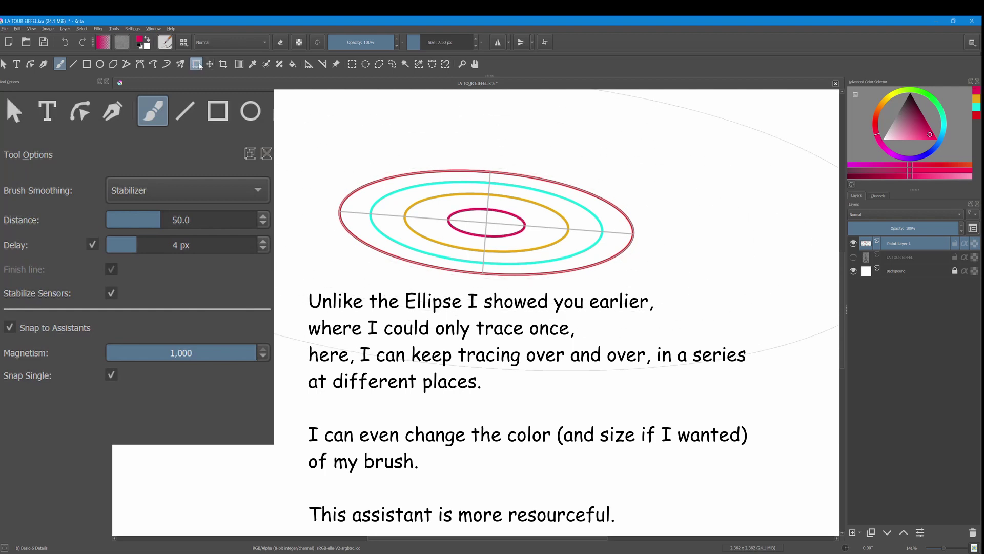
{"action": "left_click", "coordinate": [309, 63]}
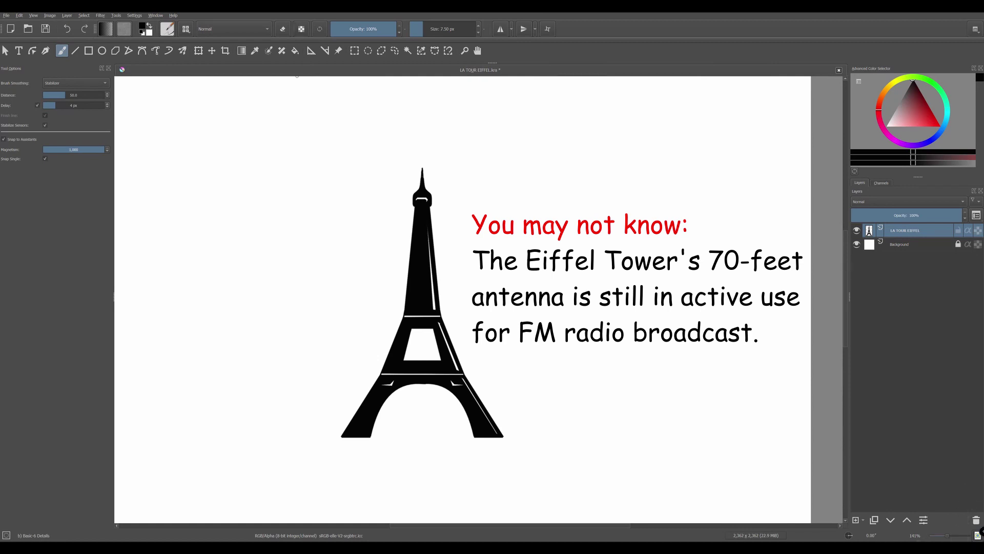
Step: Add a paint layer above LA TOUR EIFFEL and enable horizontal mirroring with its axis aligned to the tower's spire
{"action": "left_click", "coordinate": [856, 520]}
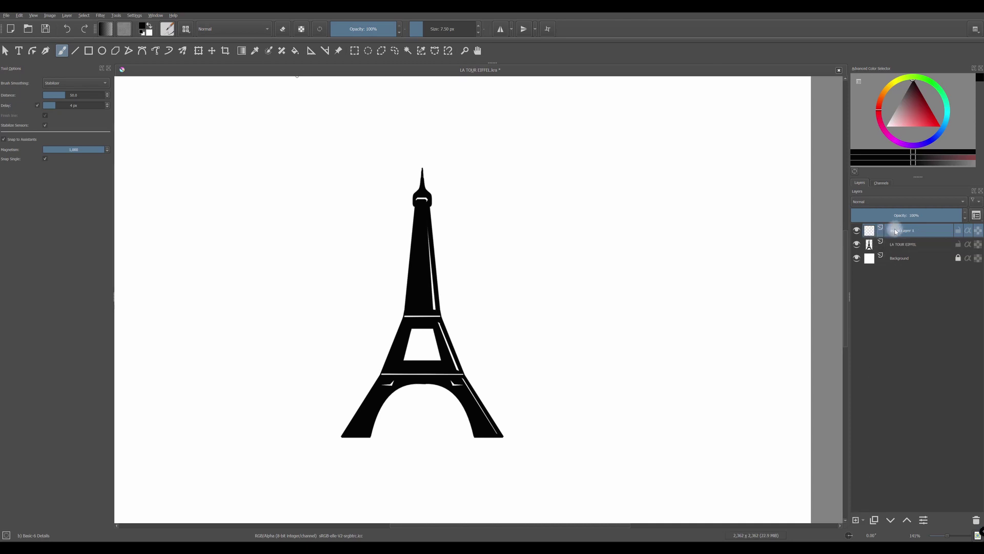
{"action": "mouse_move", "coordinate": [895, 231]}
{"action": "left_click", "coordinate": [500, 30]}
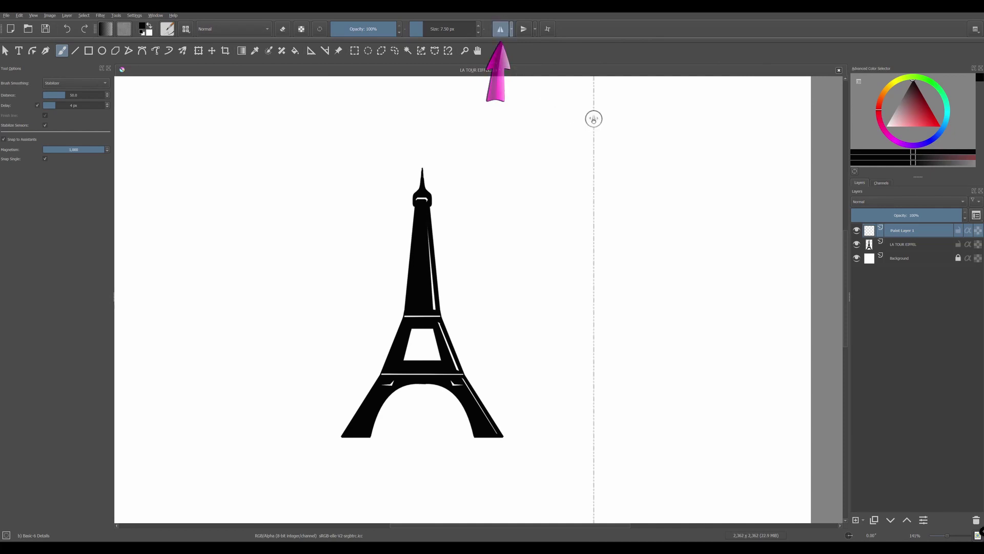
{"action": "left_click_drag", "start_coordinate": [594, 119], "coordinate": [423, 120]}
Step: Place a Concentric Ellipse assistant around the tip of the tower from three points
{"action": "left_click", "coordinate": [310, 50]}
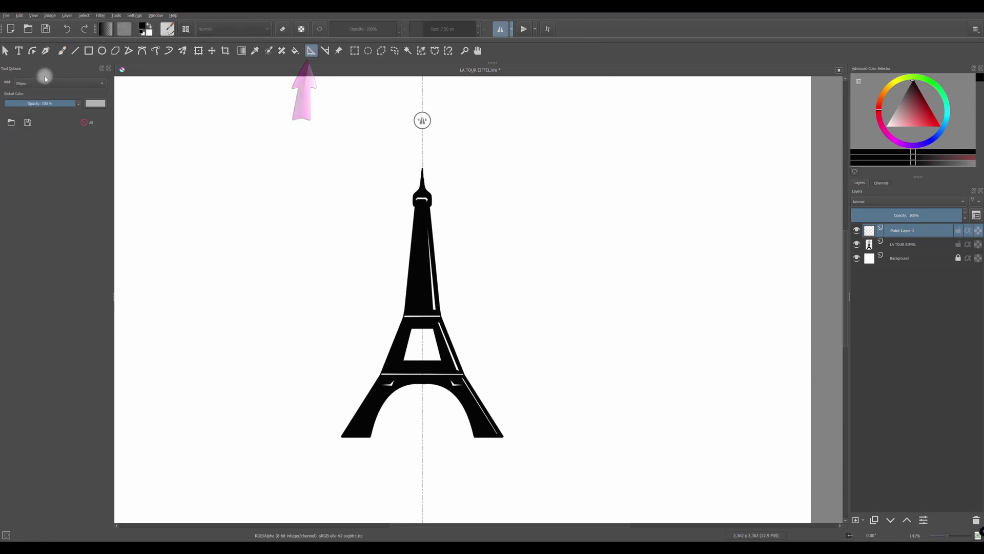
{"action": "left_click", "coordinate": [103, 84]}
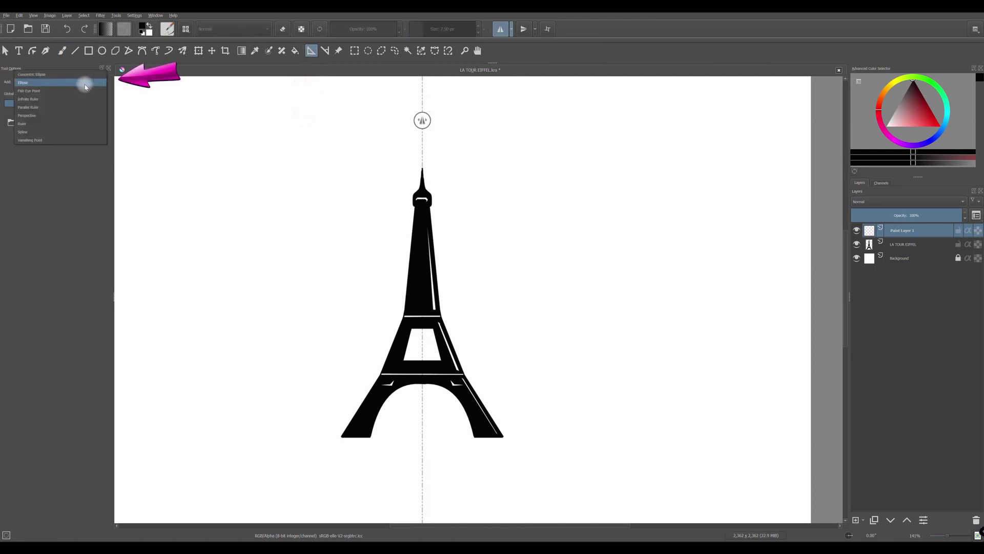
{"action": "left_click", "coordinate": [57, 76]}
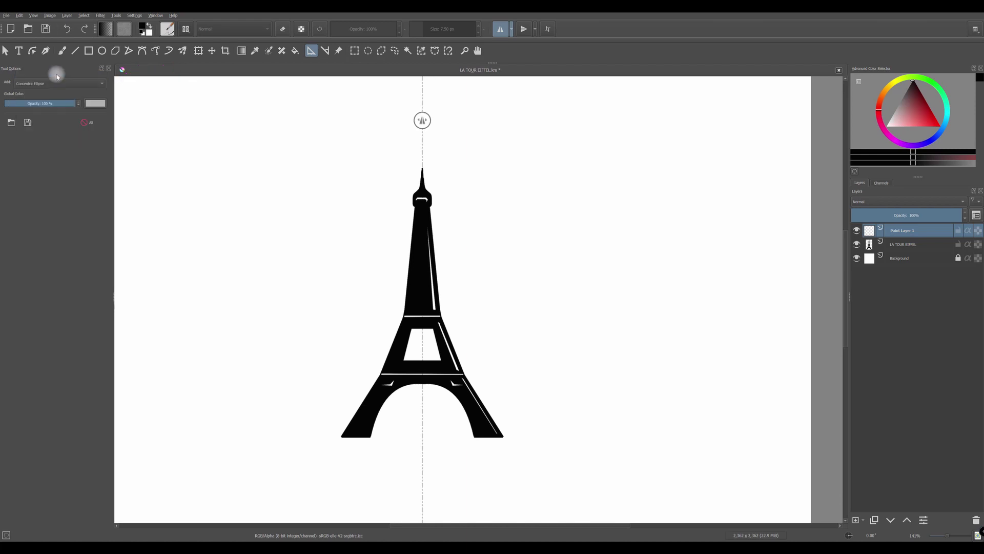
{"action": "left_click", "coordinate": [381, 176]}
{"action": "left_click", "coordinate": [487, 177]}
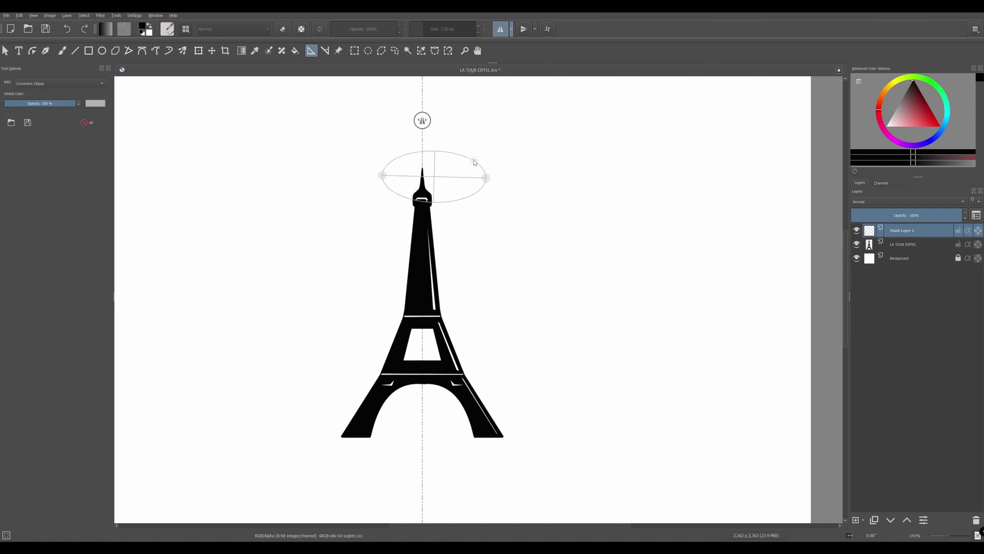
{"action": "left_click", "coordinate": [471, 156]}
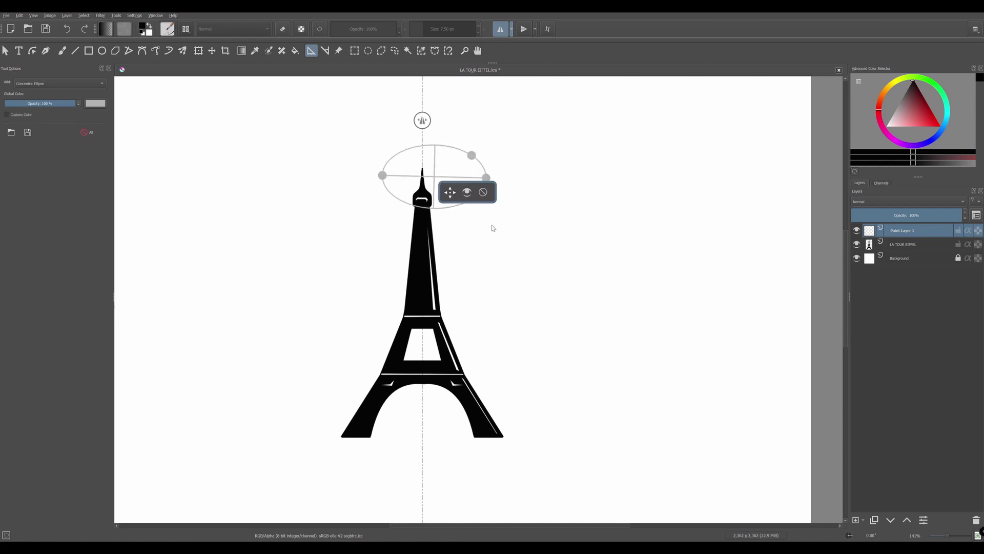
Step: Centre and fit the concentric ellipse assistant on the mirror axis and lower the assistants' global opacity to about 39%
{"action": "left_click_drag", "start_coordinate": [450, 193], "coordinate": [439, 190]}
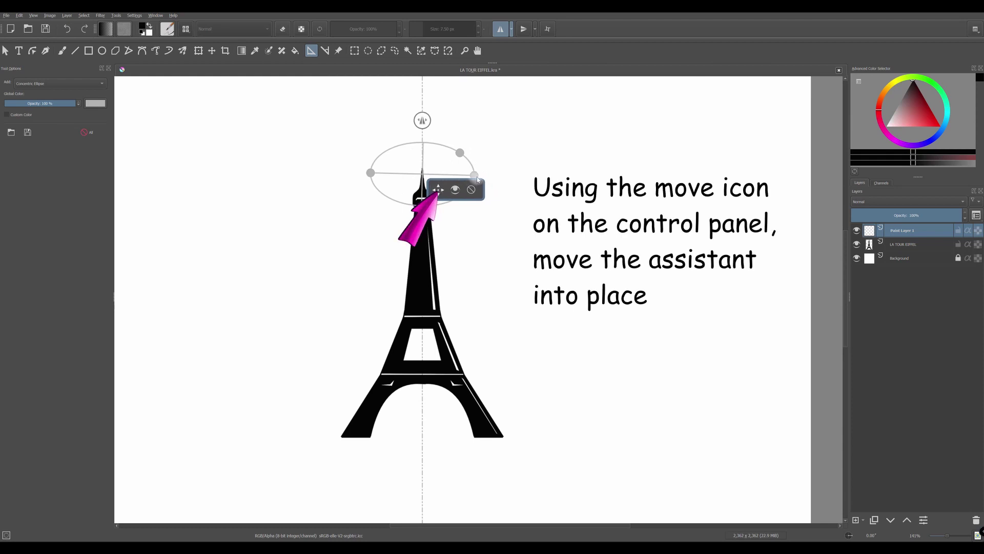
{"action": "left_click_drag", "start_coordinate": [370, 173], "coordinate": [371, 179]}
{"action": "left_click_drag", "start_coordinate": [460, 155], "coordinate": [439, 191]}
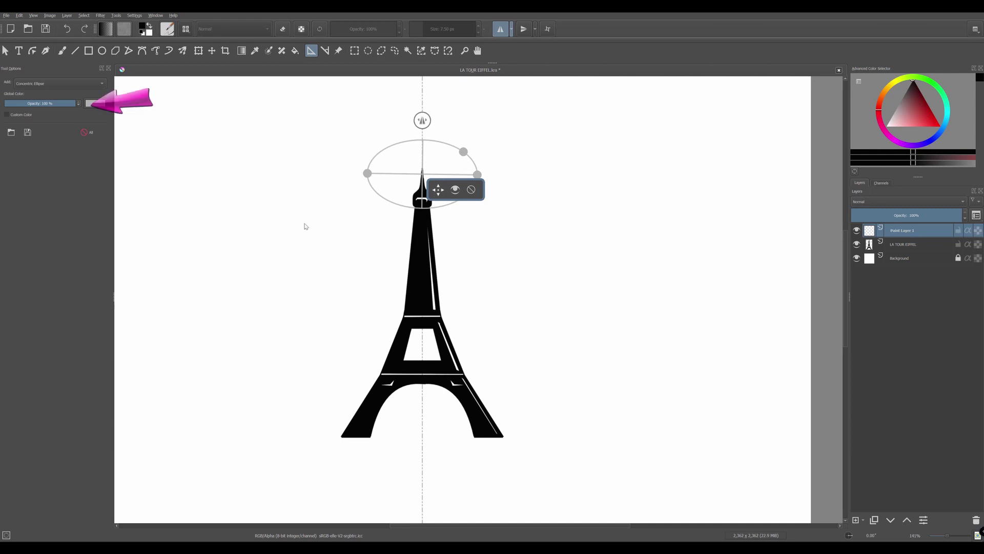
{"action": "left_click", "coordinate": [65, 104]}
{"action": "left_click_drag", "start_coordinate": [65, 104], "coordinate": [33, 104]}
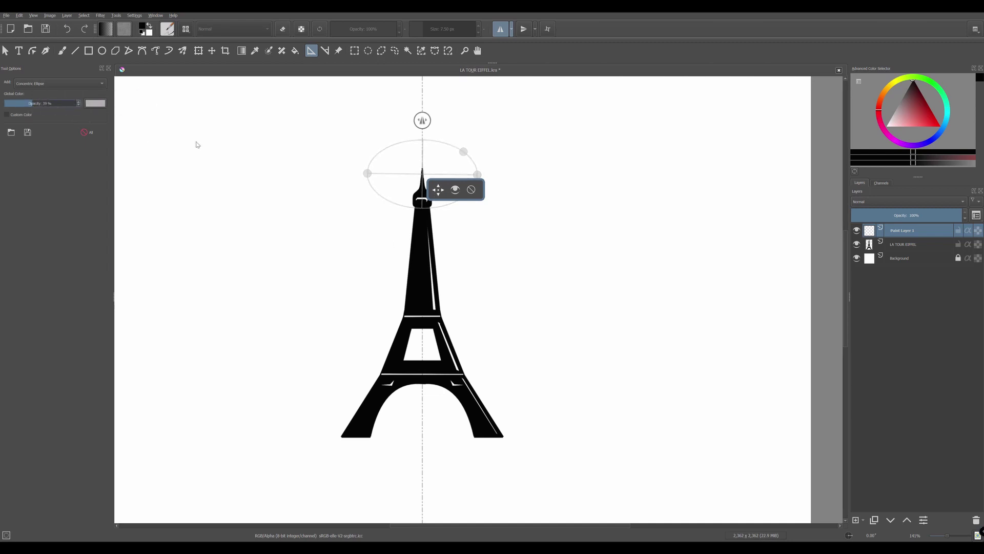
Step: Paint six mirrored black signal arcs on each side of the antenna with a 10 px freehand brush snapped to the assistant
{"action": "left_click", "coordinate": [63, 52]}
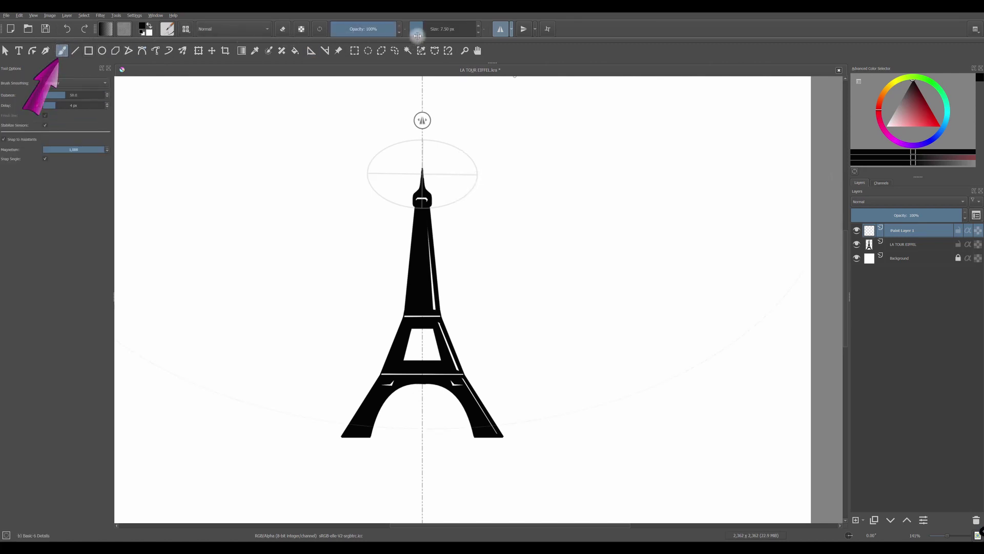
{"action": "left_click_drag", "start_coordinate": [446, 29], "coordinate": [456, 26]}
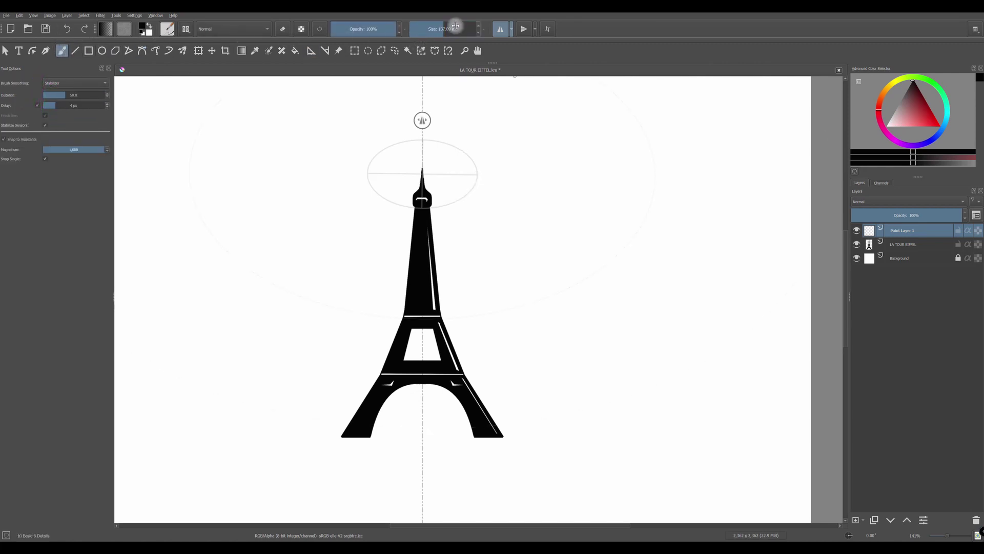
{"action": "type", "text": "10"}
{"action": "key", "text": "Return"}
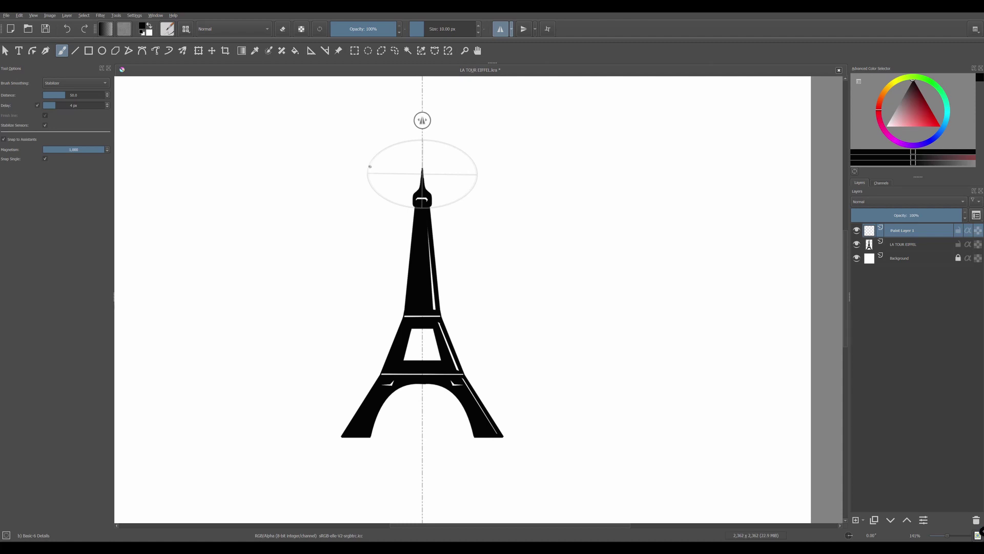
{"action": "scroll", "coordinate": [381, 179], "scroll_direction": "up", "scroll_amount": 5}
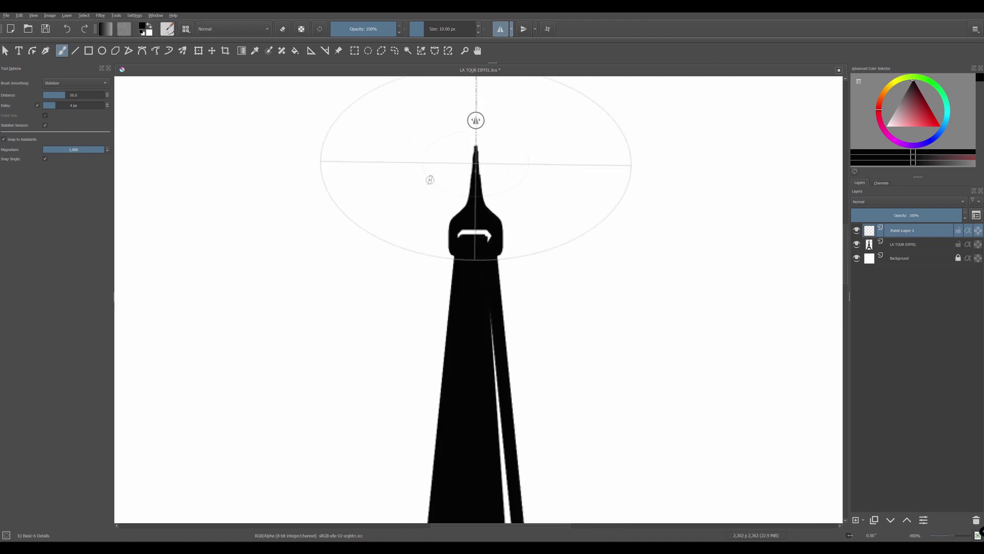
{"action": "left_click_drag", "start_coordinate": [407, 180], "coordinate": [376, 310]}
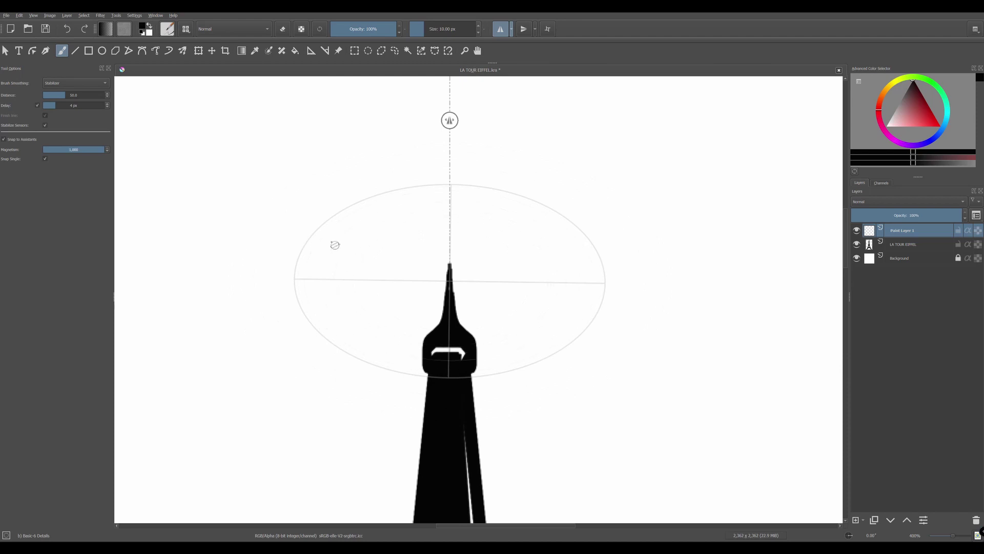
{"action": "mouse_move", "coordinate": [328, 242]}
{"action": "left_mouse_down"}
{"action": "mouse_move", "coordinate": [309, 282]}
{"action": "mouse_move", "coordinate": [325, 315]}
{"action": "left_mouse_up"}
{"action": "mouse_move", "coordinate": [312, 232]}
{"action": "left_mouse_down"}
{"action": "mouse_move", "coordinate": [292, 280]}
{"action": "mouse_move", "coordinate": [320, 337]}
{"action": "left_mouse_up"}
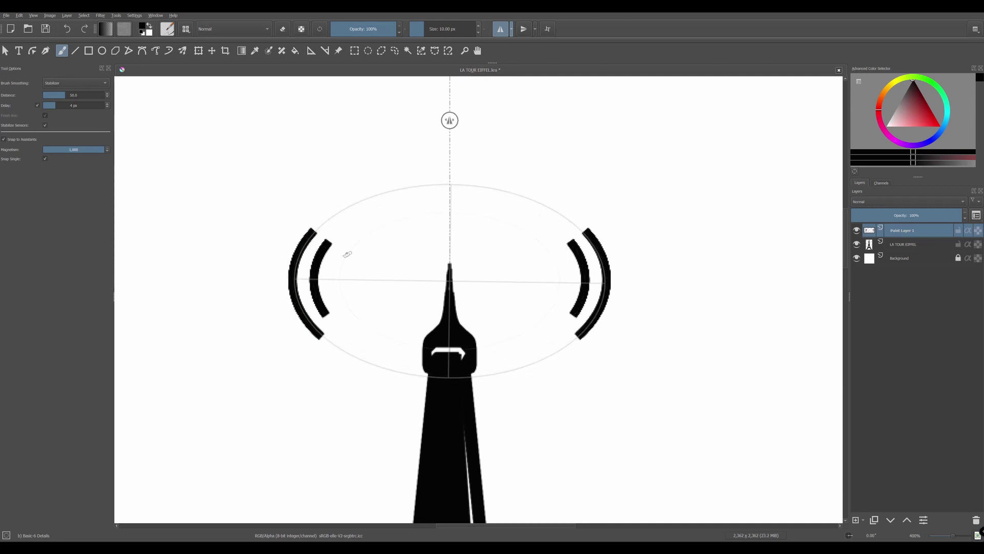
{"action": "mouse_move", "coordinate": [346, 249]}
{"action": "left_mouse_down"}
{"action": "mouse_move", "coordinate": [335, 266]}
{"action": "mouse_move", "coordinate": [339, 299]}
{"action": "left_mouse_up"}
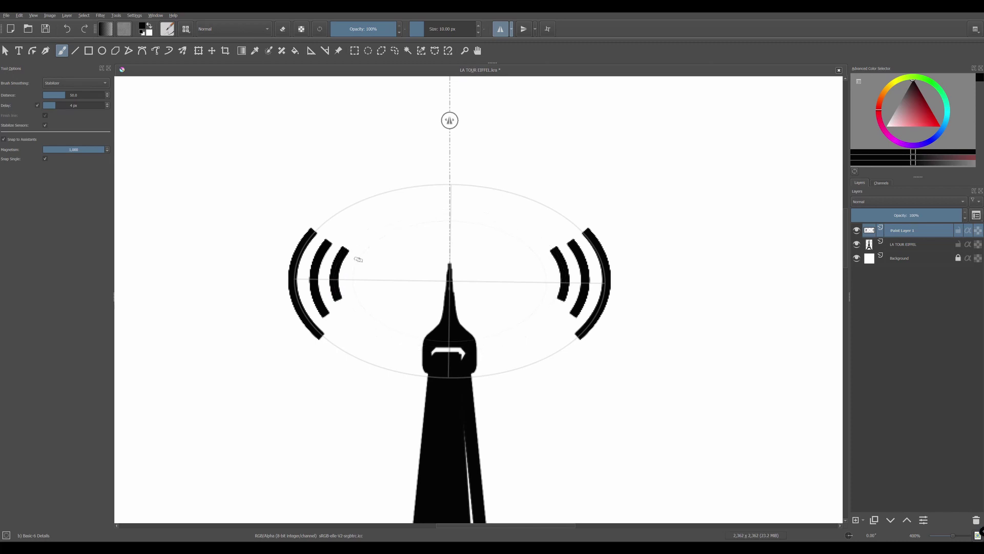
{"action": "mouse_move", "coordinate": [360, 260]}
{"action": "left_mouse_down"}
{"action": "mouse_move", "coordinate": [360, 286]}
{"action": "mouse_move", "coordinate": [373, 284]}
{"action": "left_mouse_up"}
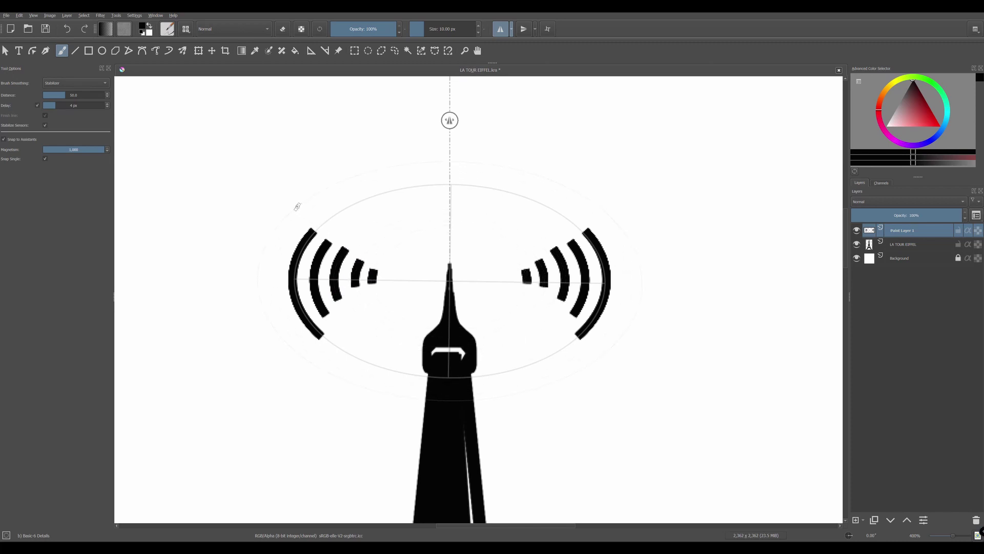
{"action": "mouse_move", "coordinate": [297, 207]}
{"action": "left_mouse_down"}
{"action": "mouse_move", "coordinate": [265, 246]}
{"action": "mouse_move", "coordinate": [258, 278]}
{"action": "mouse_move", "coordinate": [274, 329]}
{"action": "mouse_move", "coordinate": [301, 355]}
{"action": "left_mouse_up"}
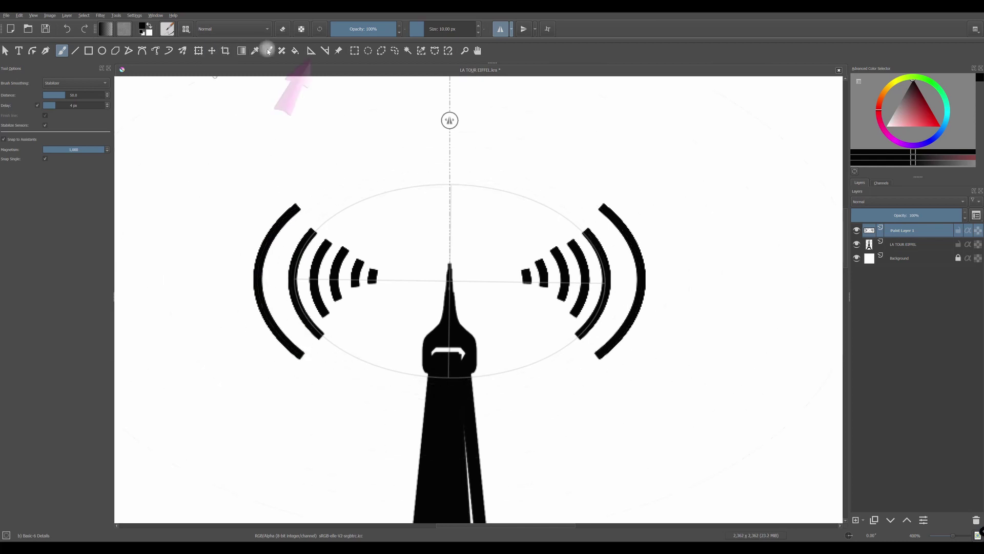
Step: Delete the concentric ellipse assistant around the antenna and turn off horizontal mirroring
{"action": "left_click", "coordinate": [312, 50]}
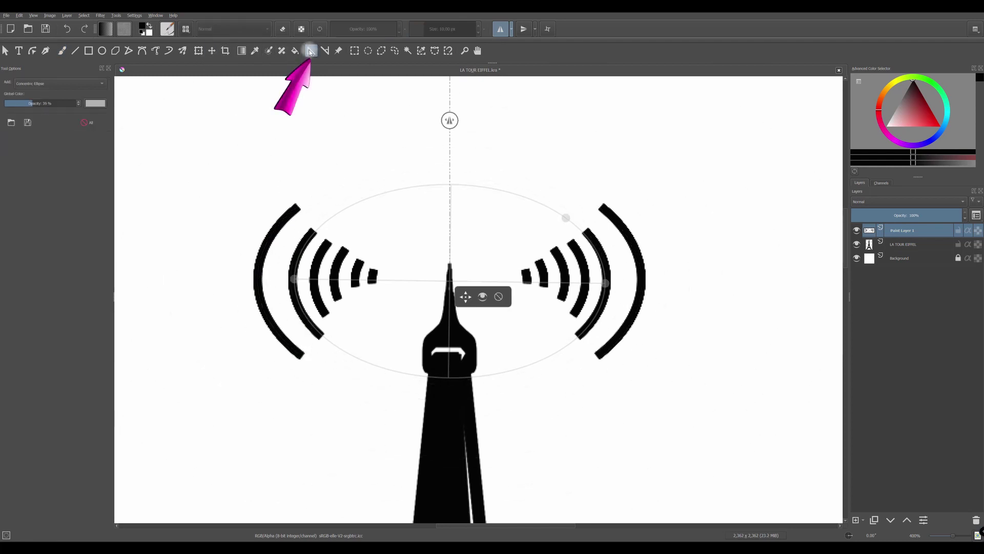
{"action": "left_click", "coordinate": [498, 297]}
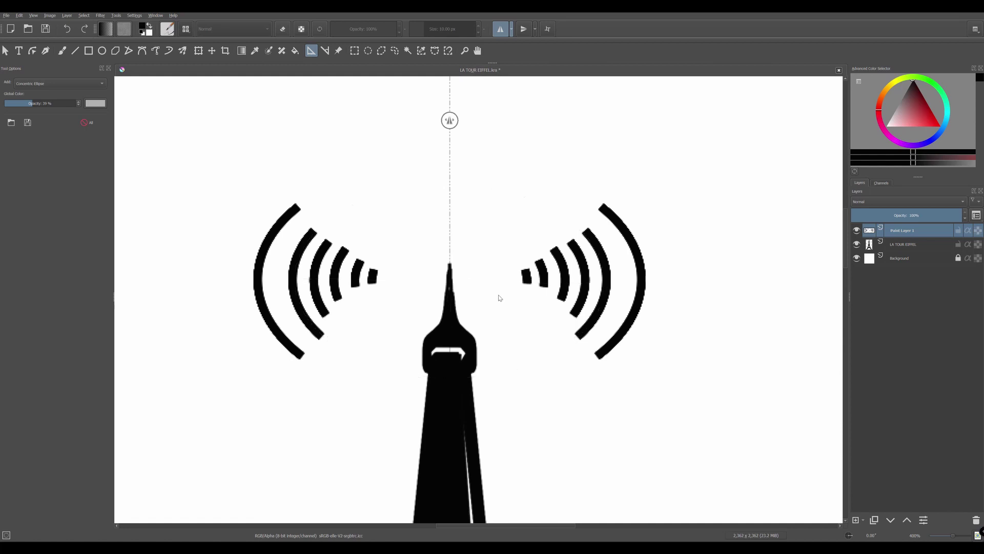
{"action": "left_click", "coordinate": [501, 29]}
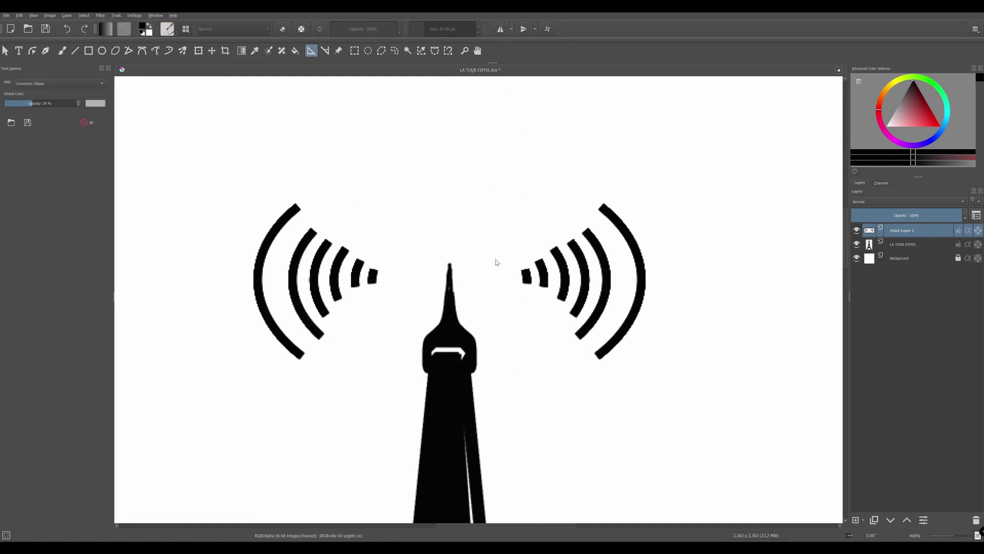
{"action": "scroll", "coordinate": [478, 286], "scroll_direction": "down", "scroll_amount": 2}
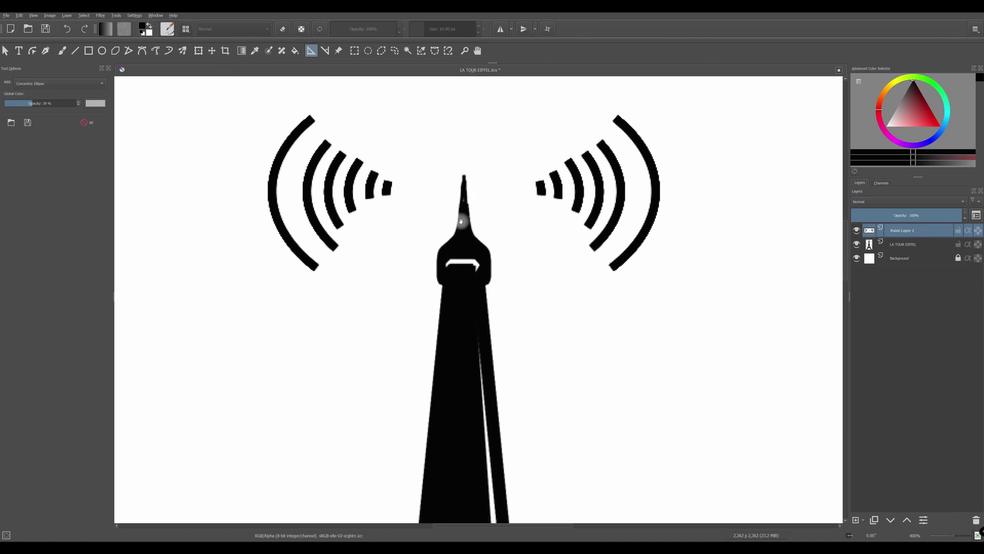
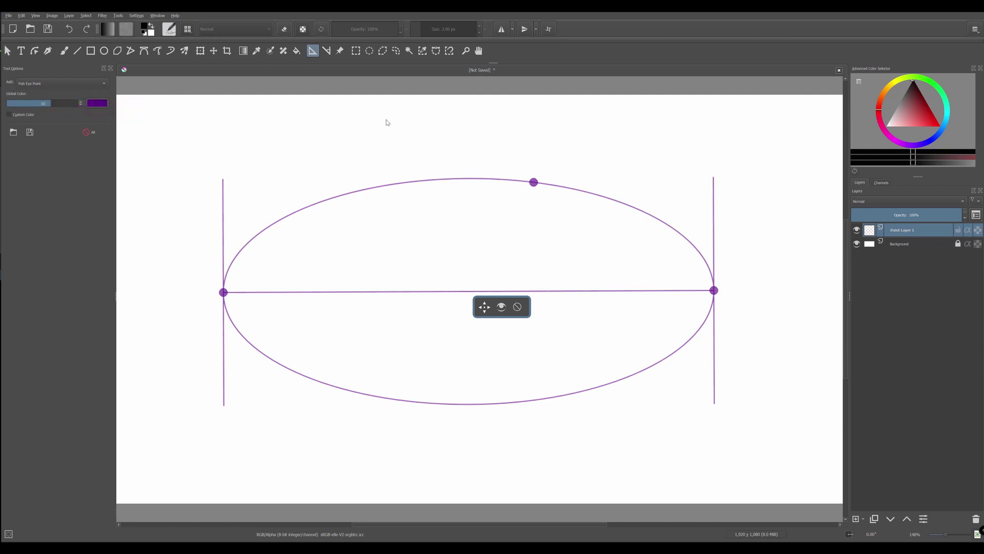
Step: Lower the assistants' global opacity to 30% and place a vertical Fish Eye Point assistant crossing the horizontal one
{"action": "key", "text": "Return"}
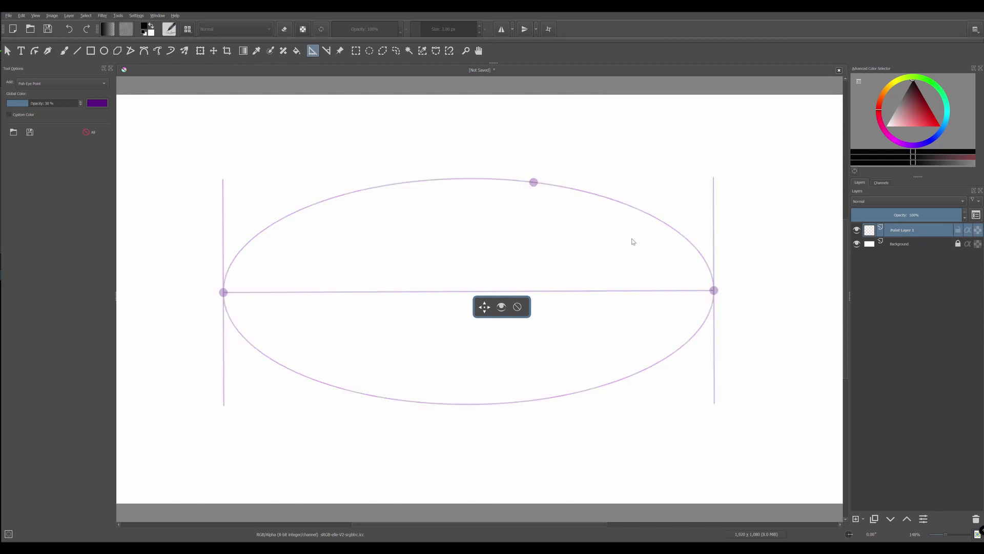
{"action": "left_click_drag", "start_coordinate": [454, 179], "coordinate": [457, 407]}
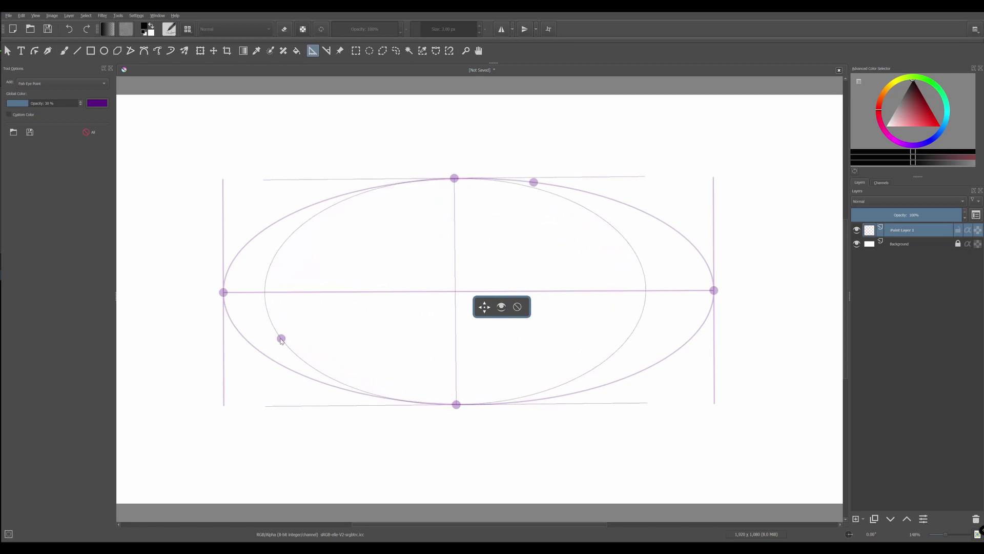
{"action": "left_click", "coordinate": [253, 324]}
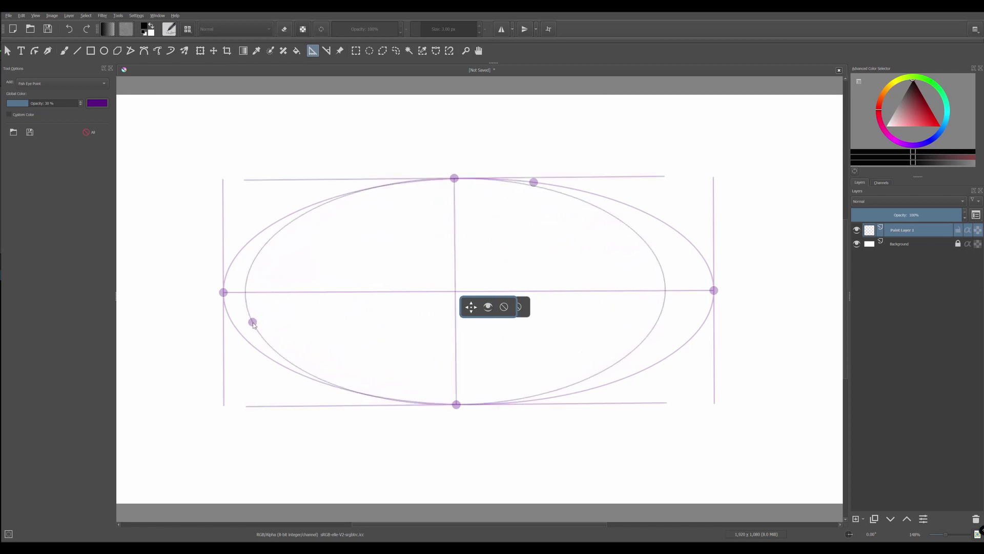
Step: Give the vertical fish eye assistant a custom bright green colour
{"action": "left_click", "coordinate": [9, 115]}
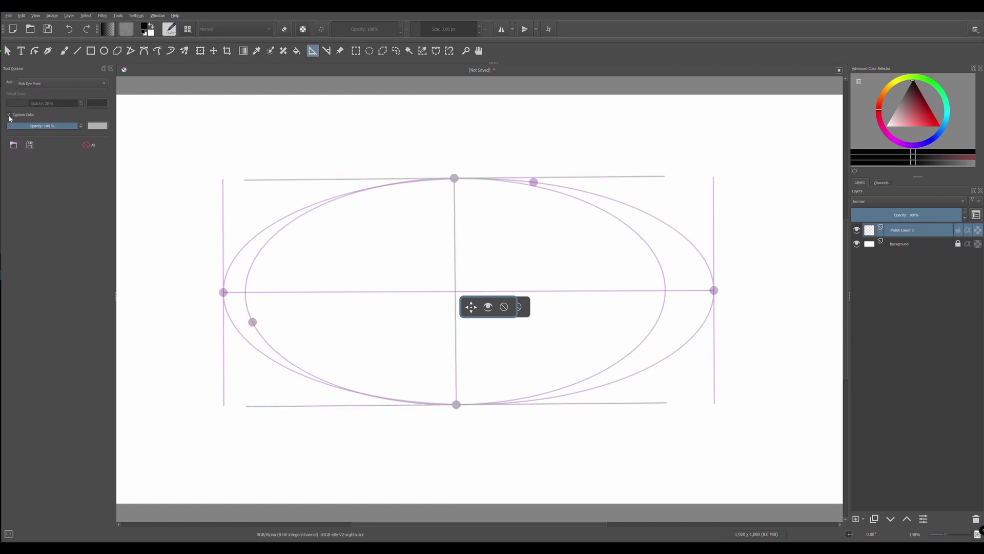
{"action": "left_click", "coordinate": [98, 126]}
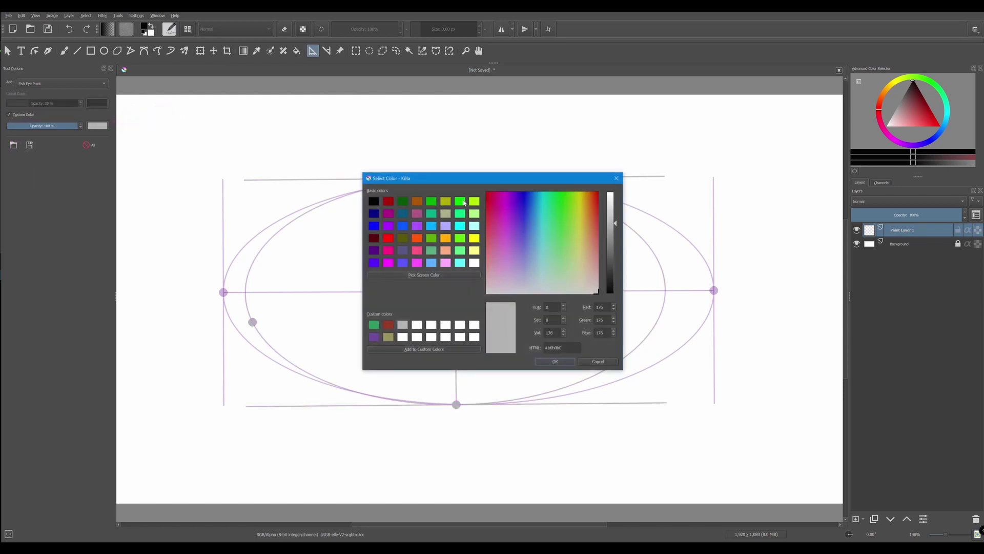
{"action": "left_click", "coordinate": [460, 202]}
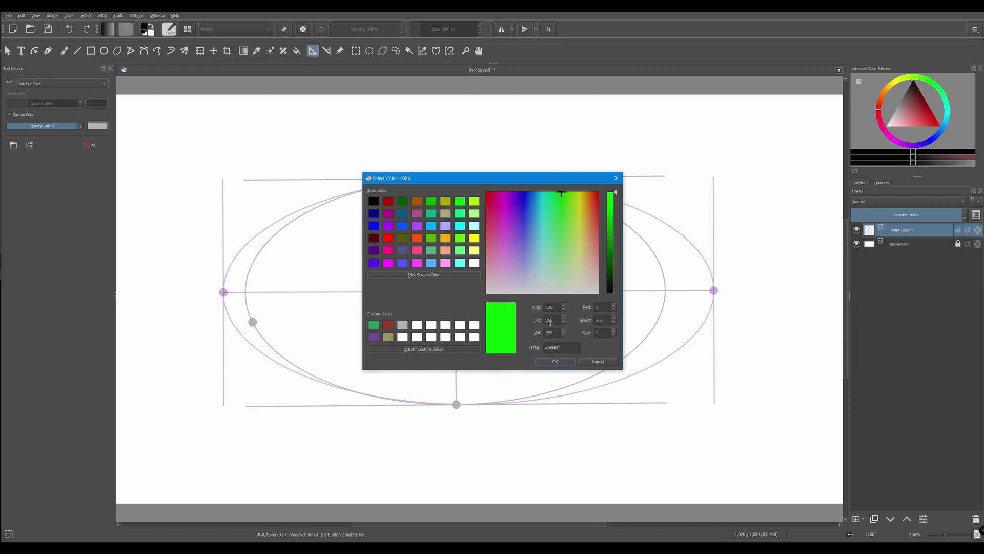
{"action": "left_click", "coordinate": [555, 361]}
Step: Reshape the vertical and horizontal fish eye assistants so that their ellipses overlap
{"action": "left_click_drag", "start_coordinate": [253, 322], "coordinate": [224, 292]}
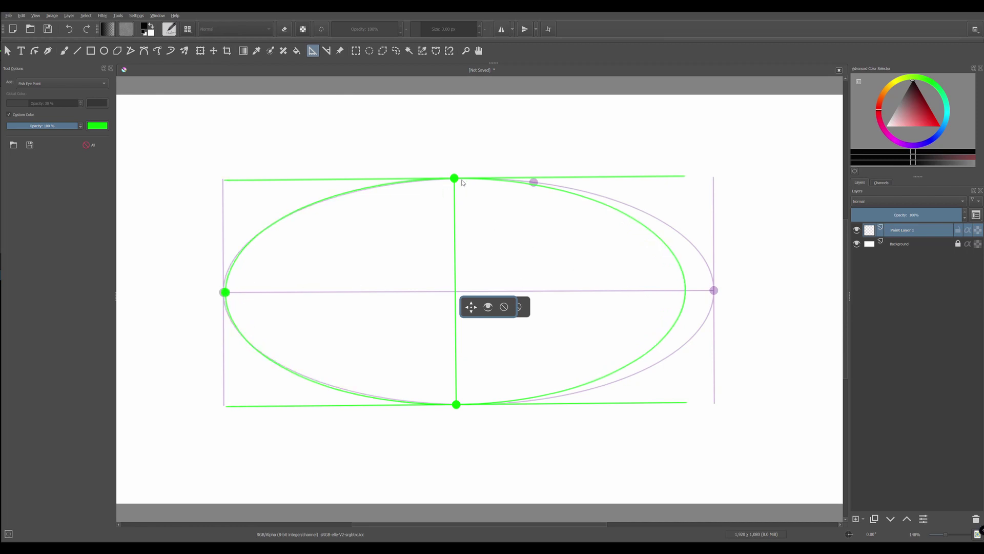
{"action": "left_click_drag", "start_coordinate": [716, 292], "coordinate": [685, 292]}
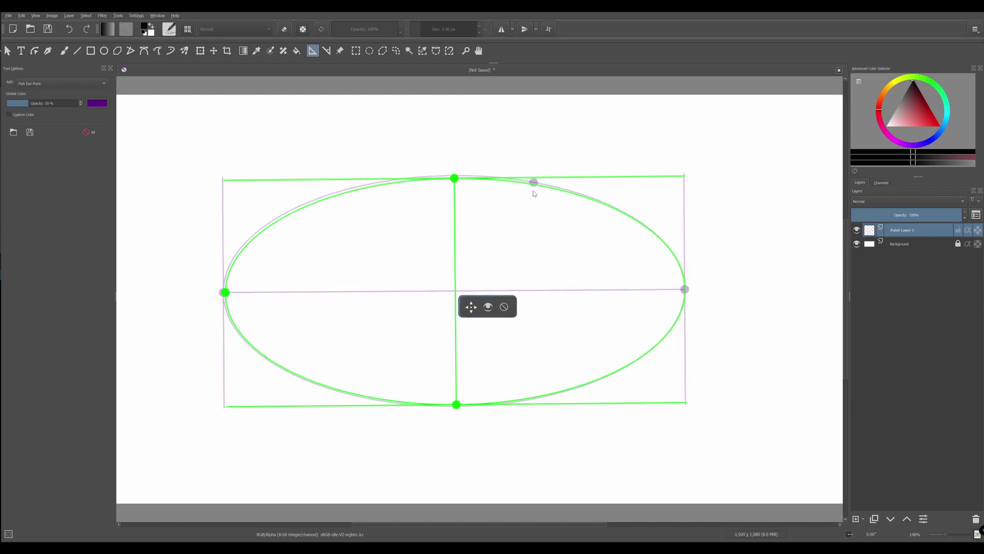
{"action": "left_click_drag", "start_coordinate": [534, 183], "coordinate": [532, 184]}
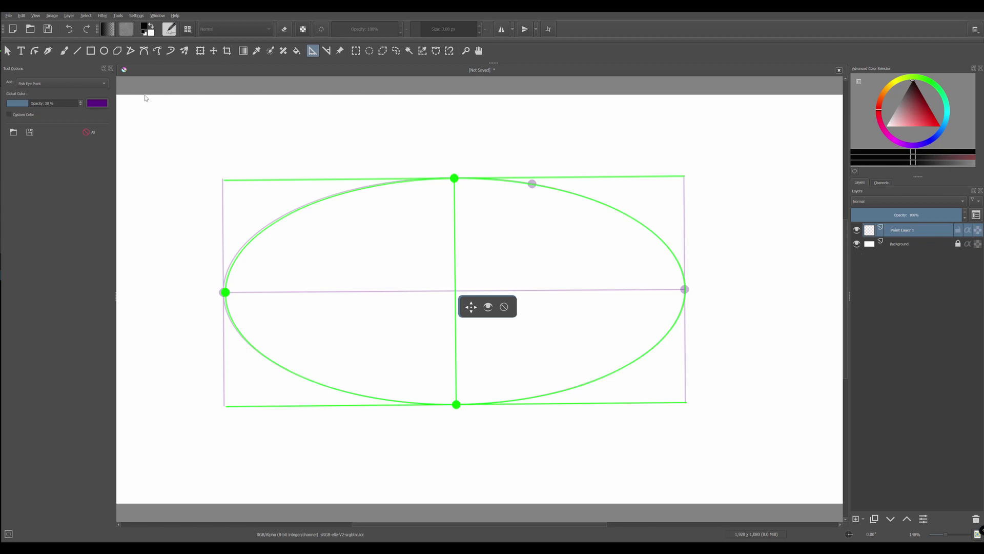
Step: Set the assistants' global colour to black and place a Vanishing Point assistant where the two fish eye axes cross
{"action": "left_click", "coordinate": [105, 83]}
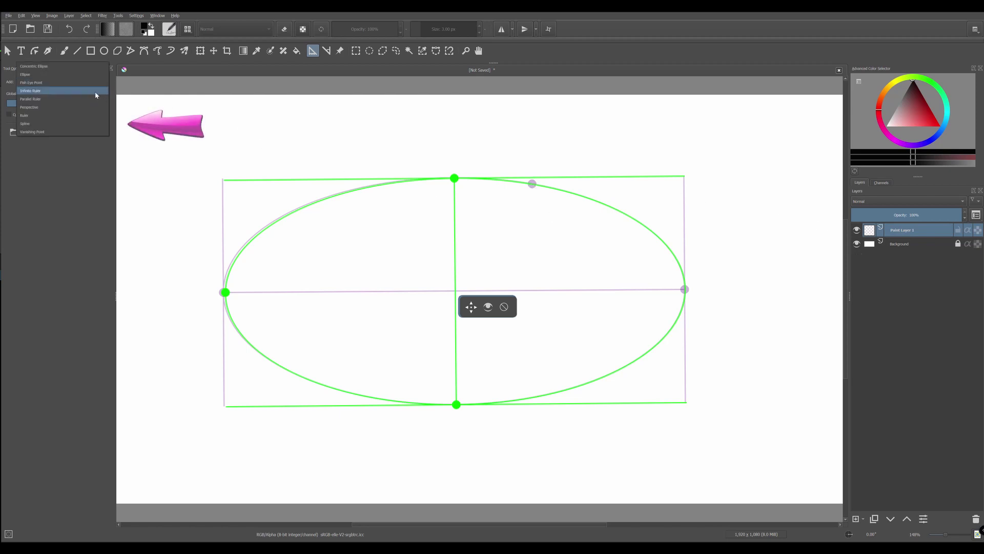
{"action": "left_click", "coordinate": [50, 132]}
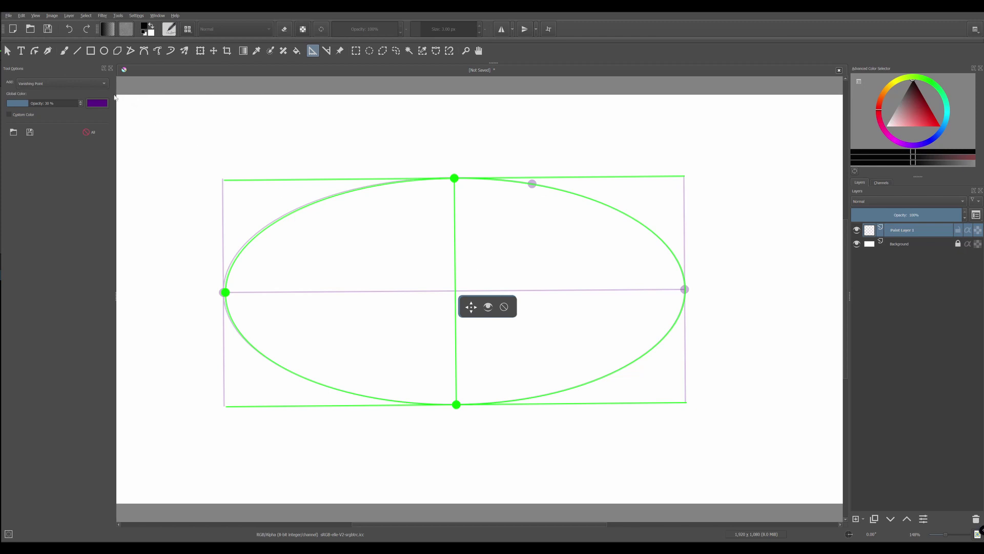
{"action": "left_click", "coordinate": [97, 103]}
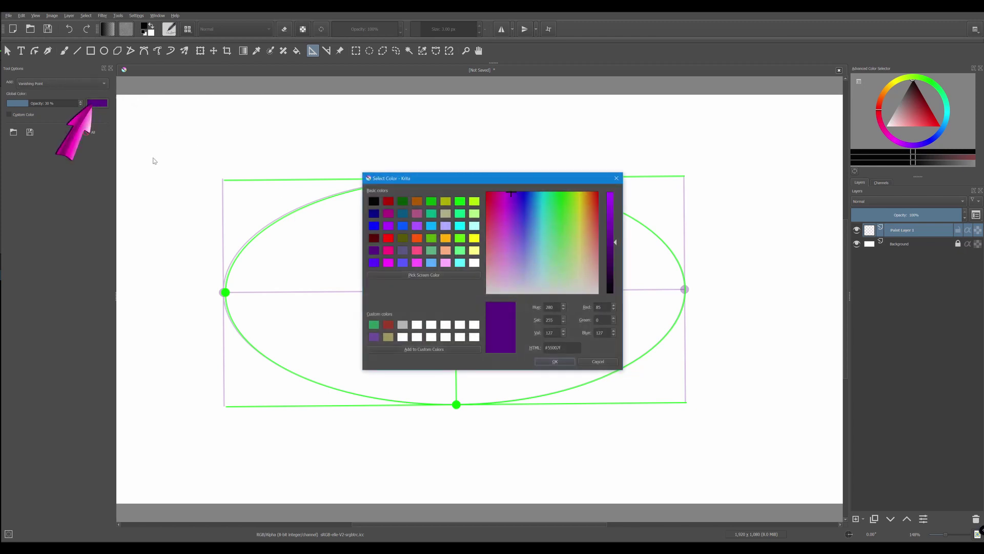
{"action": "left_click", "coordinate": [374, 201]}
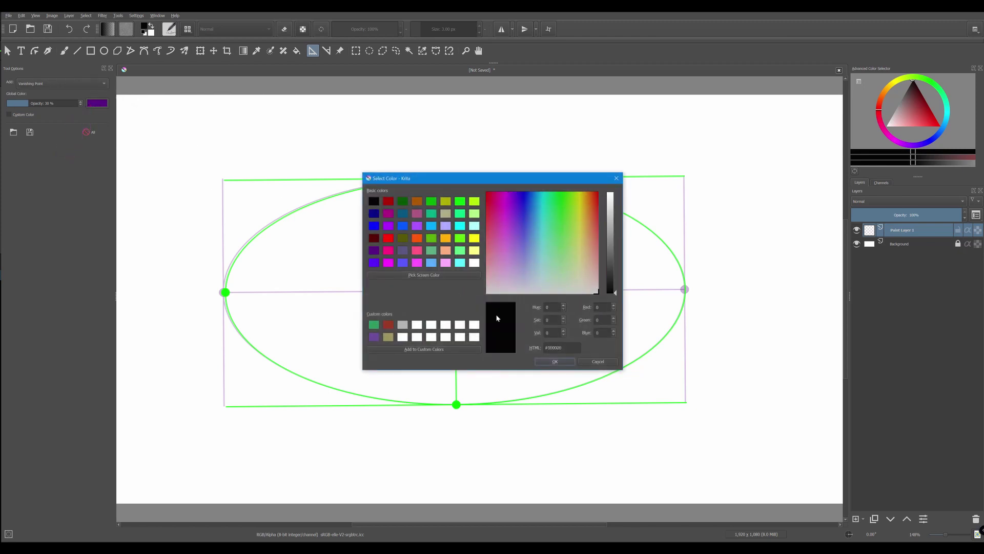
{"action": "left_click", "coordinate": [559, 363]}
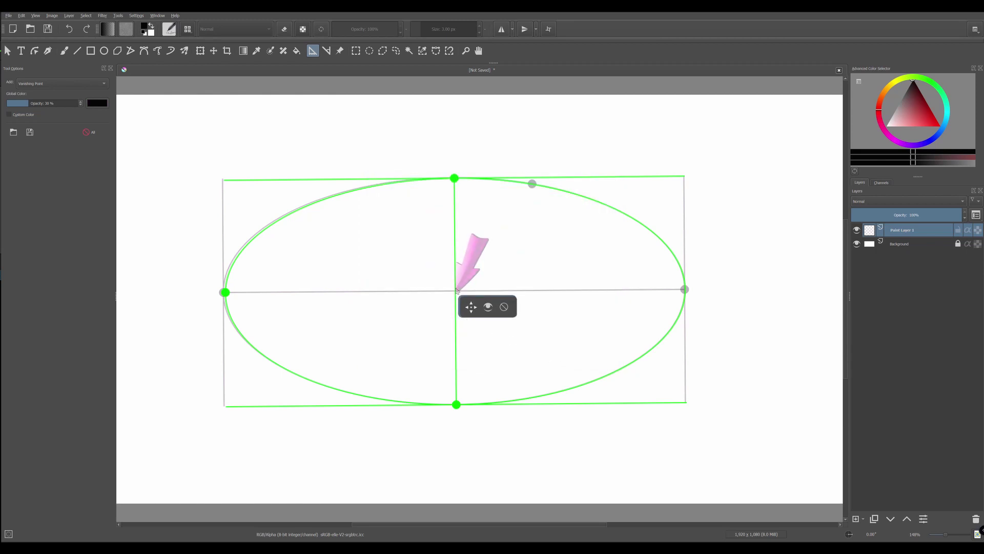
{"action": "left_click", "coordinate": [456, 291]}
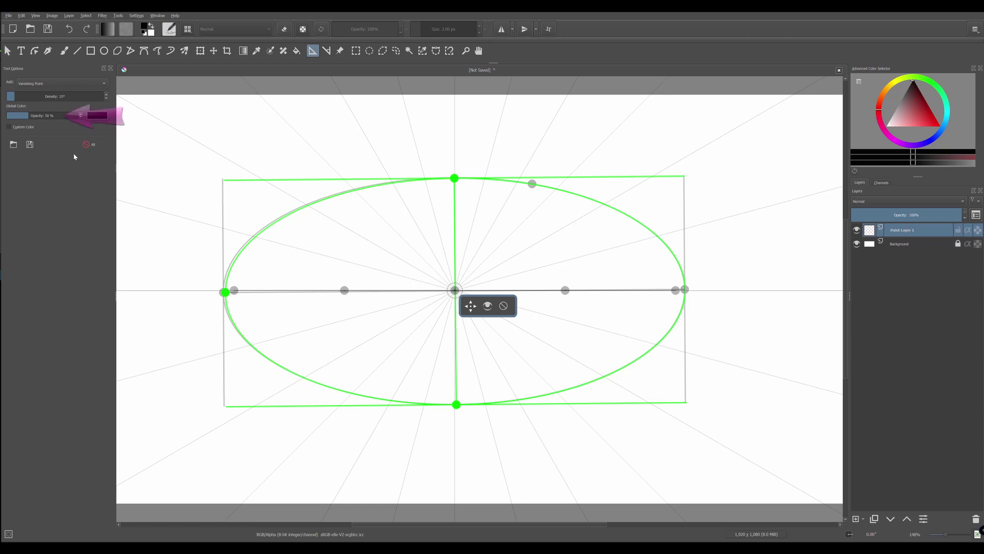
Step: Lower the assistants' global opacity to 13%
{"action": "left_click_drag", "start_coordinate": [27, 116], "coordinate": [22, 114]}
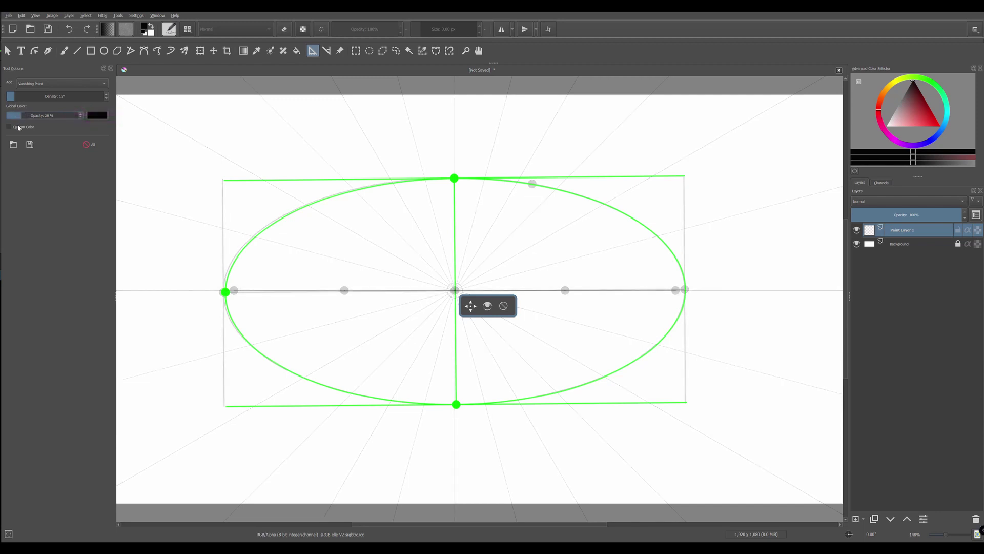
{"action": "key", "text": "Down"}
{"action": "key", "text": "Down"}
{"action": "key", "text": "Down"}
{"action": "key", "text": "Down"}
{"action": "key", "text": "Down"}
{"action": "key", "text": "Down"}
{"action": "key", "text": "Down"}
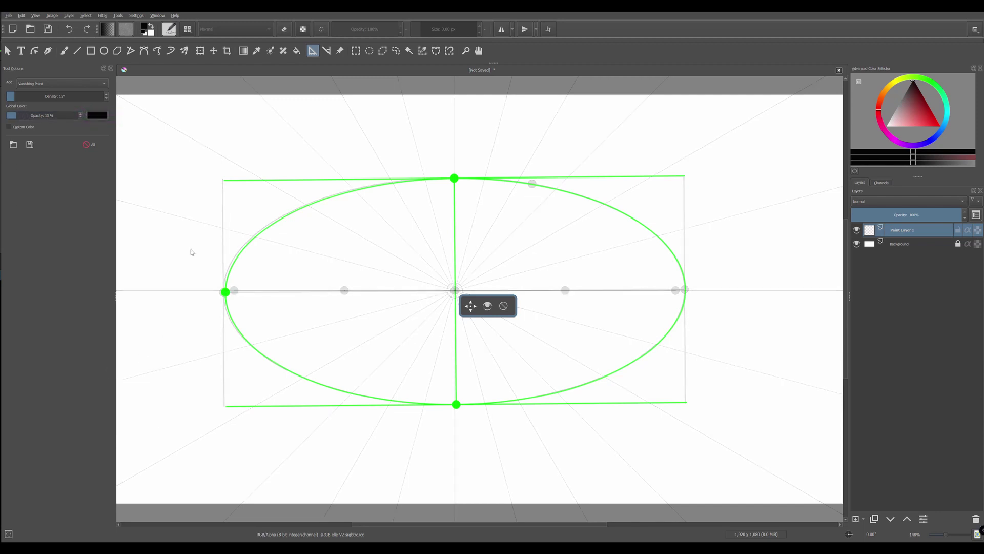
Step: Set the freehand brush to Stabilizer smoothing with snapping to assistants enabled and paint two strokes along the assistants
{"action": "left_click", "coordinate": [64, 50]}
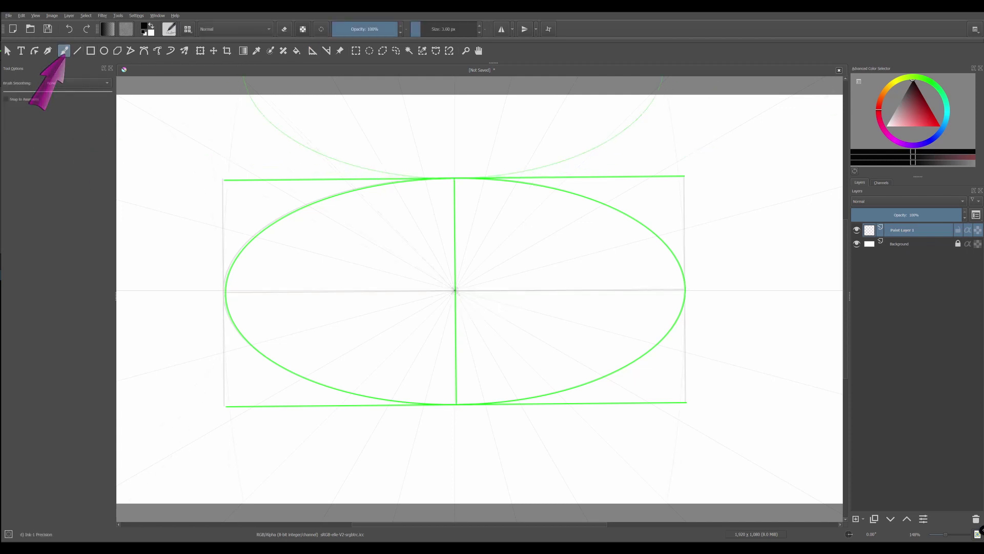
{"action": "left_click", "coordinate": [77, 83]}
{"action": "left_click", "coordinate": [83, 107]}
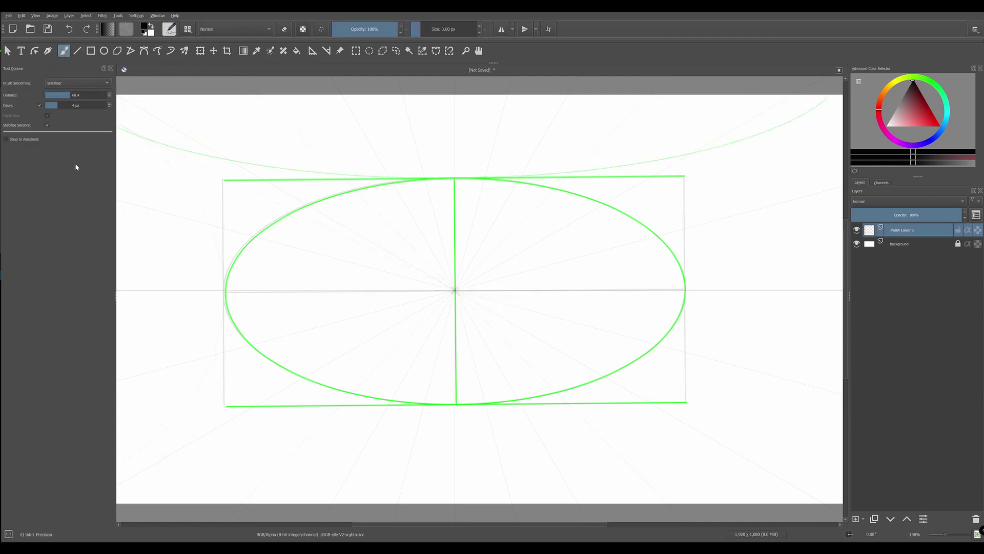
{"action": "left_click", "coordinate": [6, 138]}
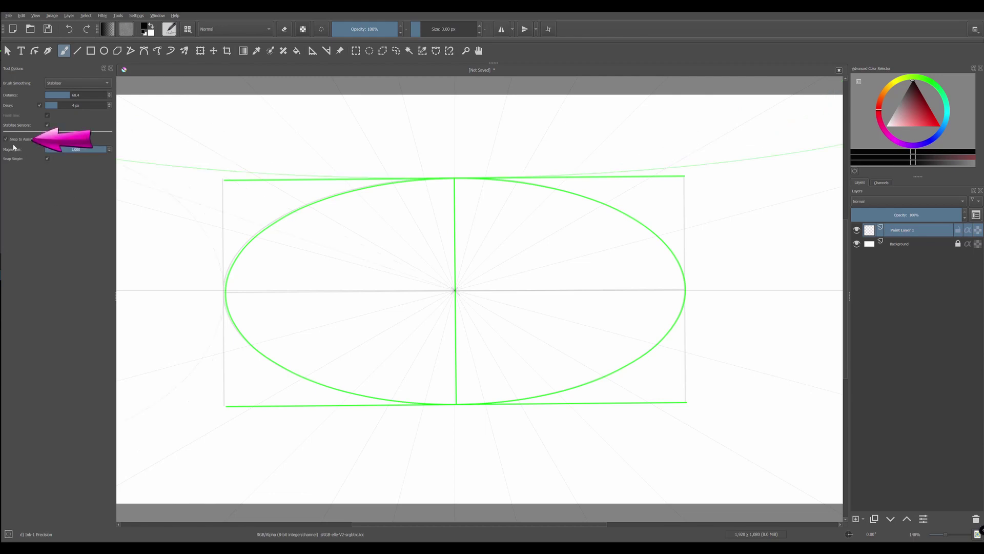
{"action": "left_click_drag", "start_coordinate": [347, 226], "coordinate": [400, 189]}
{"action": "left_click_drag", "start_coordinate": [346, 228], "coordinate": [411, 266]}
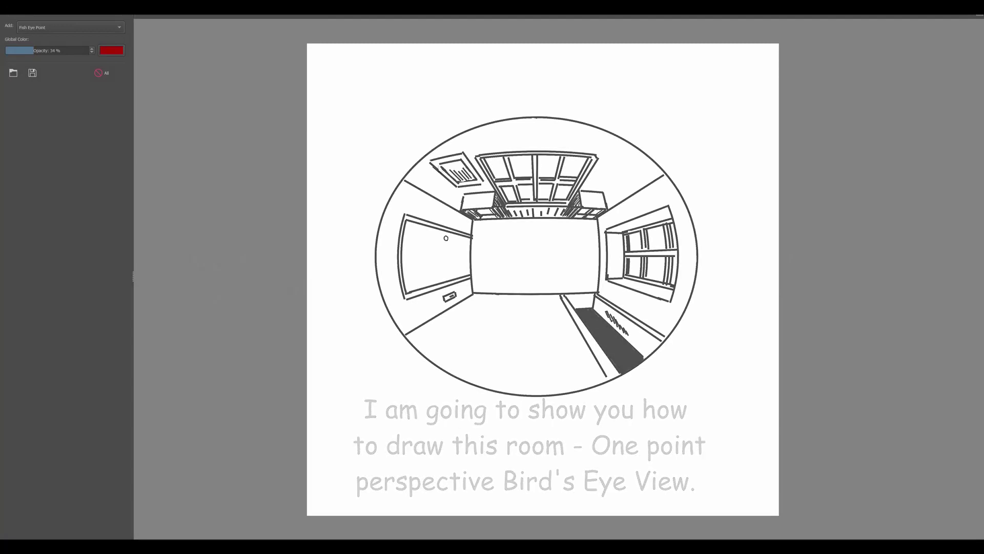
Step: Place a horizontal and a vertical Fish Eye Point assistant crossing at the middle of the square canvas
{"action": "mouse_move", "coordinate": [359, 264]}
{"action": "left_mouse_down"}
{"action": "mouse_move", "coordinate": [778, 264]}
{"action": "mouse_move", "coordinate": [307, 268]}
{"action": "left_mouse_up"}
{"action": "left_click", "coordinate": [576, 173]}
{"action": "left_click_drag", "start_coordinate": [576, 174], "coordinate": [545, 417]}
{"action": "left_click", "coordinate": [60, 27]}
{"action": "left_click", "coordinate": [59, 26]}
{"action": "left_click", "coordinate": [418, 350]}
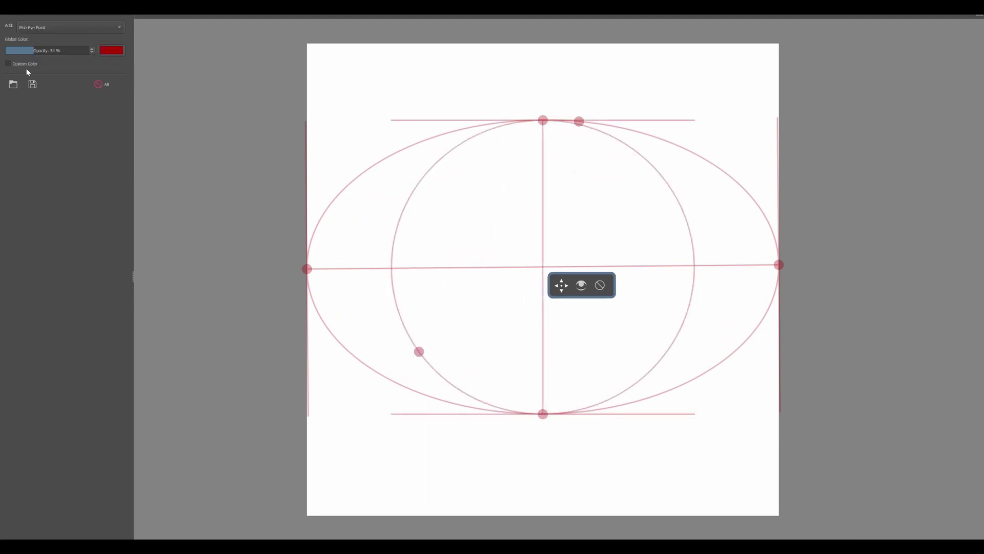
Step: Give the vertical fish eye assistant a custom green colour and widen it to match the horizontal assistant's ellipse
{"action": "left_click", "coordinate": [8, 64]}
{"action": "left_click", "coordinate": [111, 77]}
{"action": "left_click", "coordinate": [528, 171]}
{"action": "left_click", "coordinate": [640, 351]}
{"action": "left_click_drag", "start_coordinate": [419, 352], "coordinate": [307, 268]}
Step: Place a Vanishing Point assistant at the centre of the fish eye ellipses and change the assistants' global colour
{"action": "left_click", "coordinate": [117, 29]}
{"action": "left_click", "coordinate": [35, 84]}
{"action": "left_click", "coordinate": [543, 265]}
{"action": "left_click", "coordinate": [111, 91]}
{"action": "left_click", "coordinate": [437, 238]}
{"action": "left_click", "coordinate": [640, 352]}
Step: Paint the large round outline of the room with the freehand brush snapped to the vertical fish eye assistant
{"action": "key", "text": "b"}
{"action": "mouse_move", "coordinate": [432, 154]}
{"action": "left_mouse_down"}
{"action": "mouse_move", "coordinate": [564, 118]}
{"action": "mouse_move", "coordinate": [464, 397]}
{"action": "left_mouse_up"}
{"action": "left_click_drag", "start_coordinate": [458, 354], "coordinate": [458, 183]}
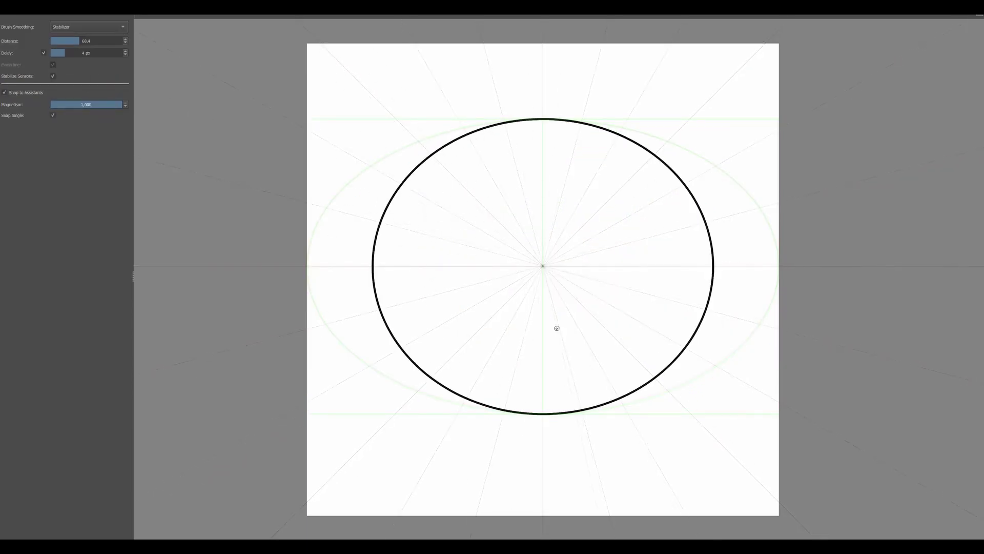
Step: Paint the vertical and horizontal centre lines of the circle and a curved floor rectangle around the vanishing point
{"action": "mouse_move", "coordinate": [577, 140]}
{"action": "left_mouse_down"}
{"action": "mouse_move", "coordinate": [525, 345]}
{"action": "mouse_move", "coordinate": [544, 412]}
{"action": "left_mouse_up"}
{"action": "left_click_drag", "start_coordinate": [374, 266], "coordinate": [711, 266]}
{"action": "mouse_move", "coordinate": [479, 226]}
{"action": "left_mouse_down"}
{"action": "mouse_move", "coordinate": [607, 226]}
{"action": "mouse_move", "coordinate": [549, 306]}
{"action": "mouse_move", "coordinate": [609, 305]}
{"action": "left_mouse_up"}
{"action": "left_click_drag", "start_coordinate": [607, 227], "coordinate": [609, 304]}
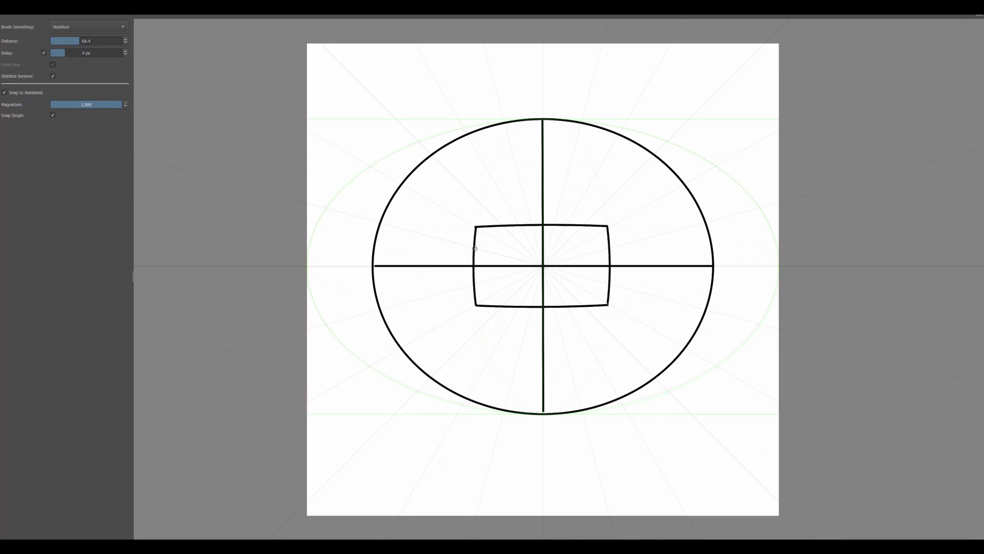
Step: Paint a door with a double outline on the left wall, its sides converging on the vanishing point
{"action": "left_click_drag", "start_coordinate": [477, 248], "coordinate": [405, 228]}
{"action": "left_click_drag", "start_coordinate": [405, 228], "coordinate": [404, 302]}
{"action": "left_click_drag", "start_coordinate": [408, 304], "coordinate": [472, 286]}
{"action": "left_click_drag", "start_coordinate": [404, 221], "coordinate": [477, 247]}
{"action": "left_click_drag", "start_coordinate": [405, 312], "coordinate": [474, 288]}
{"action": "left_click_drag", "start_coordinate": [404, 221], "coordinate": [403, 311]}
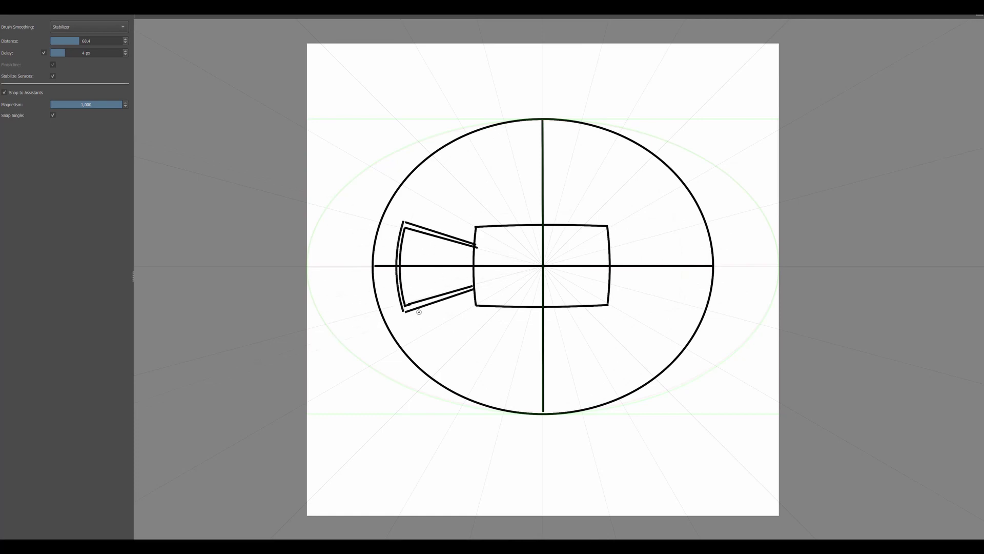
Step: Retrace the central floor rectangle and paint a small box on the left wall just below the door
{"action": "mouse_move", "coordinate": [475, 228]}
{"action": "left_mouse_down"}
{"action": "mouse_move", "coordinate": [475, 305]}
{"action": "mouse_move", "coordinate": [608, 225]}
{"action": "mouse_move", "coordinate": [607, 306]}
{"action": "mouse_move", "coordinate": [486, 306]}
{"action": "mouse_move", "coordinate": [597, 289]}
{"action": "mouse_move", "coordinate": [518, 226]}
{"action": "mouse_move", "coordinate": [610, 226]}
{"action": "left_mouse_up"}
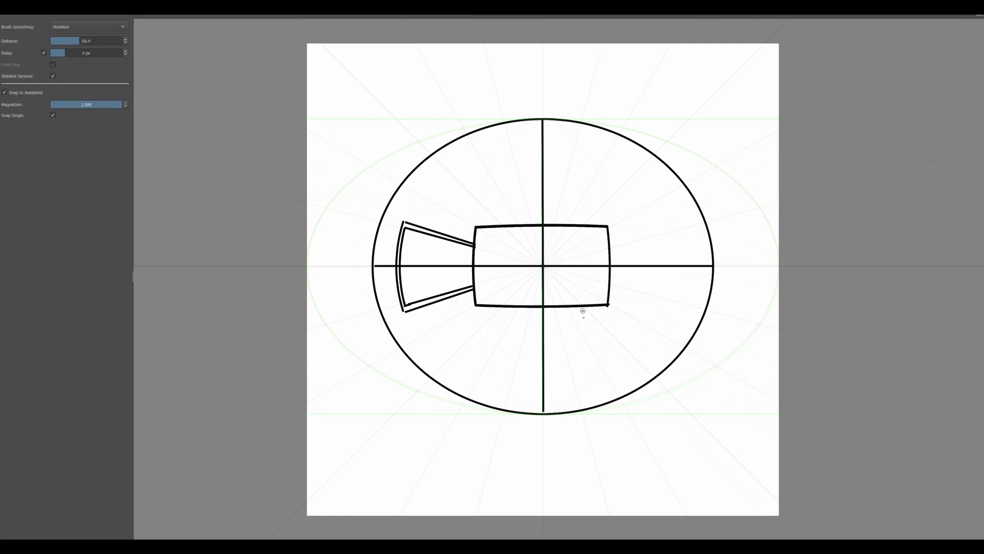
{"action": "left_click_drag", "start_coordinate": [456, 304], "coordinate": [448, 314]}
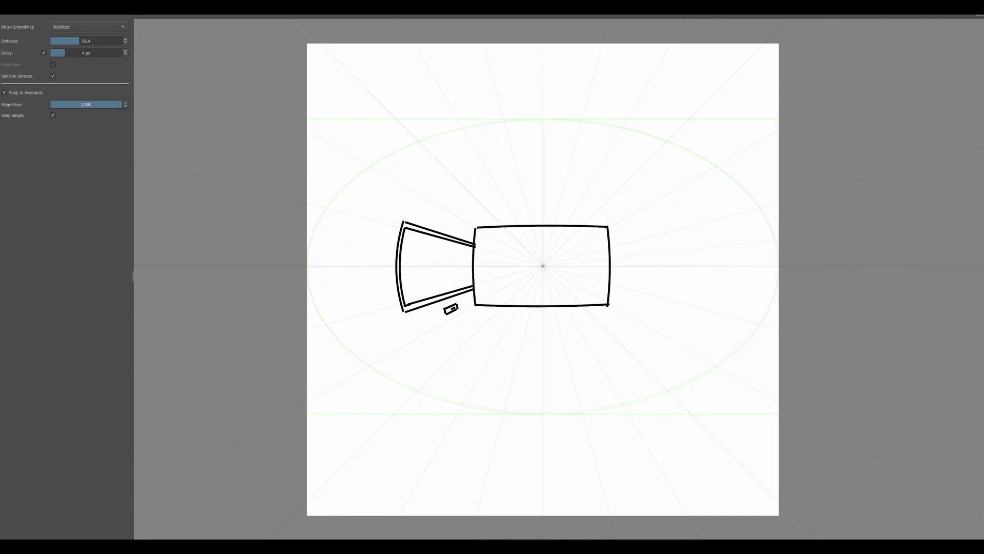
Step: Paint the four wall corner lines from the floor rectangle's corners out to the circle
{"action": "left_click_drag", "start_coordinate": [475, 226], "coordinate": [403, 186]}
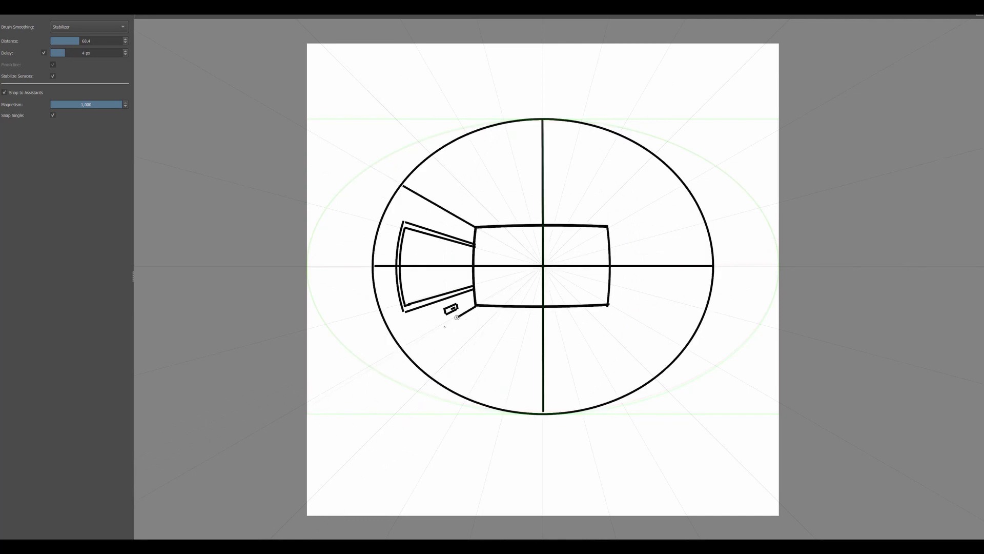
{"action": "left_click_drag", "start_coordinate": [476, 306], "coordinate": [405, 350]}
{"action": "left_click_drag", "start_coordinate": [607, 226], "coordinate": [678, 181]}
{"action": "left_click_drag", "start_coordinate": [608, 306], "coordinate": [679, 352]}
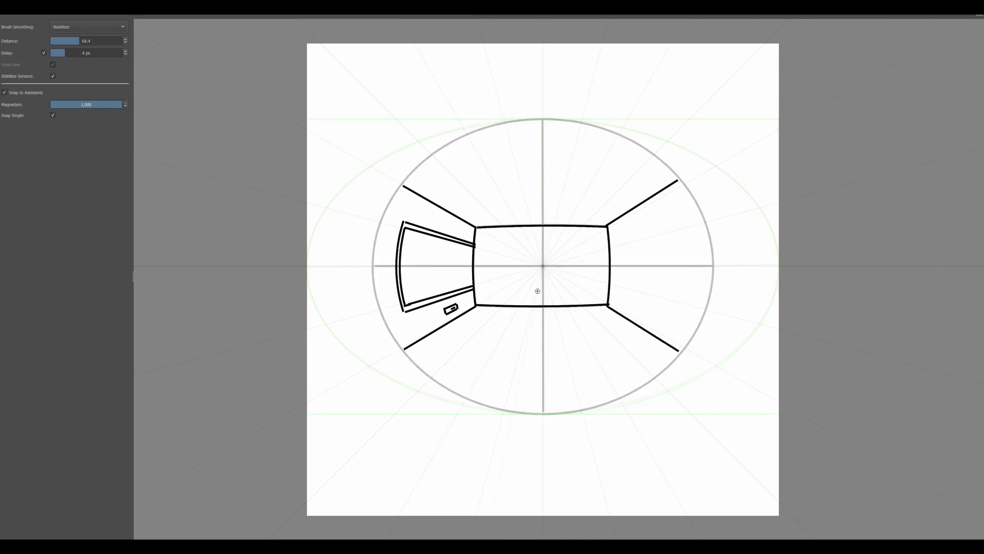
Step: Paint a trapezoid window outline with a double middle bar on the upper wall
{"action": "left_click_drag", "start_coordinate": [483, 162], "coordinate": [506, 200]}
{"action": "key", "text": "ctrl+z"}
{"action": "left_click_drag", "start_coordinate": [483, 162], "coordinate": [506, 201]}
{"action": "mouse_move", "coordinate": [483, 162]}
{"action": "left_mouse_down"}
{"action": "mouse_move", "coordinate": [593, 160]}
{"action": "mouse_move", "coordinate": [576, 207]}
{"action": "left_mouse_up"}
{"action": "left_click_drag", "start_coordinate": [511, 210], "coordinate": [574, 209]}
{"action": "left_click_drag", "start_coordinate": [505, 201], "coordinate": [511, 210]}
{"action": "left_click_drag", "start_coordinate": [538, 160], "coordinate": [541, 205]}
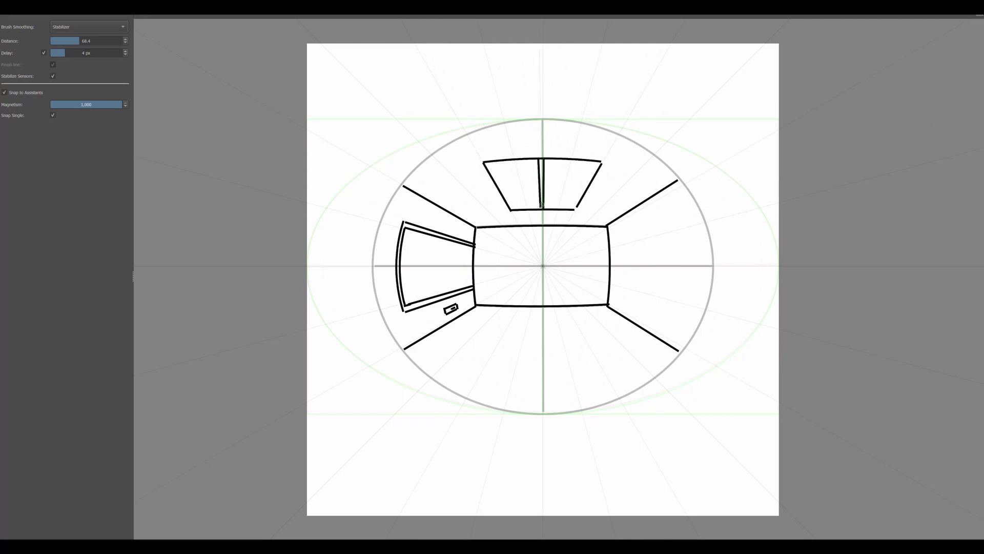
Step: Divide the upper window into eight panes with double vertical bars and a double horizontal crossbar
{"action": "left_click_drag", "start_coordinate": [509, 162], "coordinate": [517, 186]}
{"action": "left_click_drag", "start_coordinate": [514, 162], "coordinate": [519, 183]}
{"action": "left_click_drag", "start_coordinate": [571, 162], "coordinate": [566, 185]}
{"action": "mouse_move", "coordinate": [566, 161]}
{"action": "left_mouse_down"}
{"action": "mouse_move", "coordinate": [566, 187]}
{"action": "mouse_move", "coordinate": [582, 185]}
{"action": "mouse_move", "coordinate": [547, 186]}
{"action": "left_mouse_up"}
{"action": "mouse_move", "coordinate": [563, 189]}
{"action": "left_mouse_down"}
{"action": "mouse_move", "coordinate": [544, 189]}
{"action": "mouse_move", "coordinate": [559, 210]}
{"action": "mouse_move", "coordinate": [584, 190]}
{"action": "left_mouse_up"}
{"action": "mouse_move", "coordinate": [519, 185]}
{"action": "left_mouse_down"}
{"action": "mouse_move", "coordinate": [537, 185]}
{"action": "mouse_move", "coordinate": [500, 192]}
{"action": "mouse_move", "coordinate": [528, 208]}
{"action": "left_mouse_up"}
Step: Paint an outer frame line around the top and both sides of the upper window
{"action": "left_click_drag", "start_coordinate": [482, 160], "coordinate": [606, 159]}
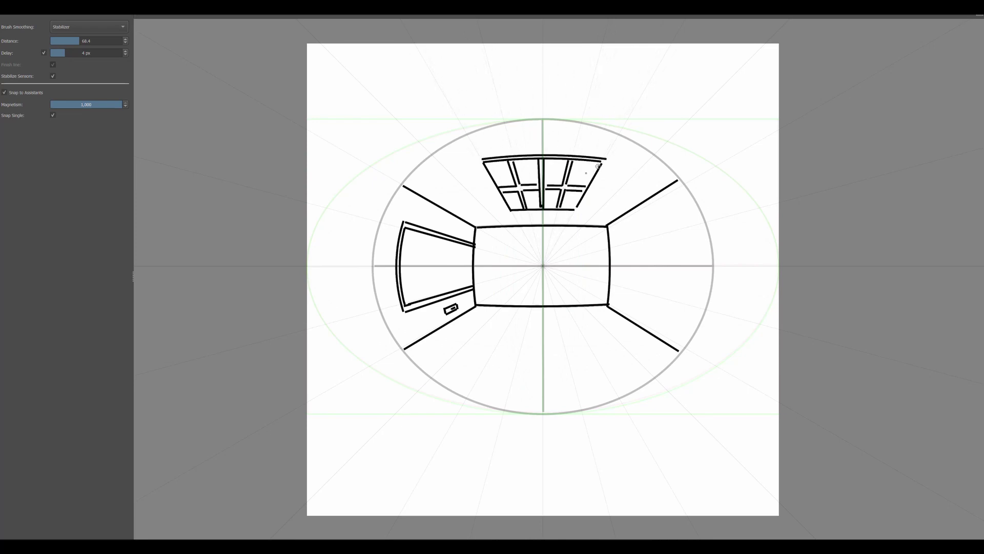
{"action": "mouse_move", "coordinate": [478, 161]}
{"action": "left_mouse_down"}
{"action": "mouse_move", "coordinate": [508, 209]}
{"action": "mouse_move", "coordinate": [578, 212]}
{"action": "left_mouse_up"}
{"action": "left_click_drag", "start_coordinate": [607, 160], "coordinate": [577, 212]}
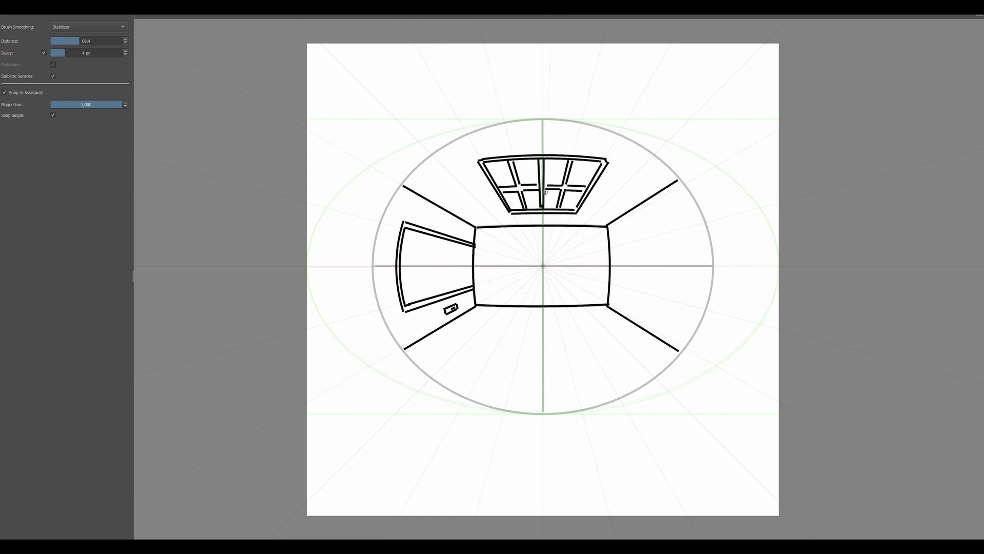
Step: Paint a low unit with a row of short slats between the upper window and the floor rectangle
{"action": "mouse_move", "coordinate": [510, 212]}
{"action": "left_mouse_down"}
{"action": "mouse_move", "coordinate": [497, 213]}
{"action": "mouse_move", "coordinate": [505, 226]}
{"action": "left_mouse_up"}
{"action": "left_click_drag", "start_coordinate": [592, 213], "coordinate": [582, 226]}
{"action": "left_click_drag", "start_coordinate": [497, 200], "coordinate": [496, 212]}
{"action": "left_click_drag", "start_coordinate": [591, 214], "coordinate": [587, 197]}
{"action": "left_click_drag", "start_coordinate": [508, 218], "coordinate": [511, 226]}
{"action": "left_click_drag", "start_coordinate": [517, 218], "coordinate": [536, 224]}
{"action": "left_click_drag", "start_coordinate": [556, 215], "coordinate": [562, 223]}
{"action": "left_click_drag", "start_coordinate": [579, 216], "coordinate": [576, 223]}
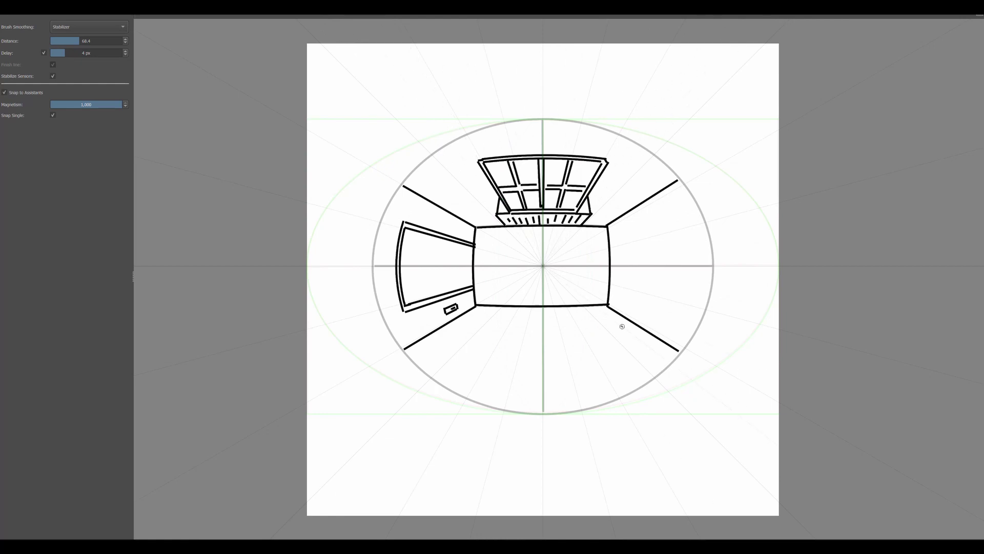
Step: Paint a box-shaped cabinet on each side of the slatted unit below the upper window
{"action": "mouse_move", "coordinate": [496, 215]}
{"action": "left_mouse_down"}
{"action": "mouse_move", "coordinate": [468, 216]}
{"action": "mouse_move", "coordinate": [465, 207]}
{"action": "mouse_move", "coordinate": [500, 197]}
{"action": "left_mouse_up"}
{"action": "mouse_move", "coordinate": [590, 197]}
{"action": "left_mouse_down"}
{"action": "mouse_move", "coordinate": [629, 200]}
{"action": "mouse_move", "coordinate": [595, 225]}
{"action": "mouse_move", "coordinate": [622, 196]}
{"action": "mouse_move", "coordinate": [592, 215]}
{"action": "mouse_move", "coordinate": [614, 201]}
{"action": "mouse_move", "coordinate": [607, 214]}
{"action": "left_mouse_up"}
{"action": "key", "text": "ctrl+z"}
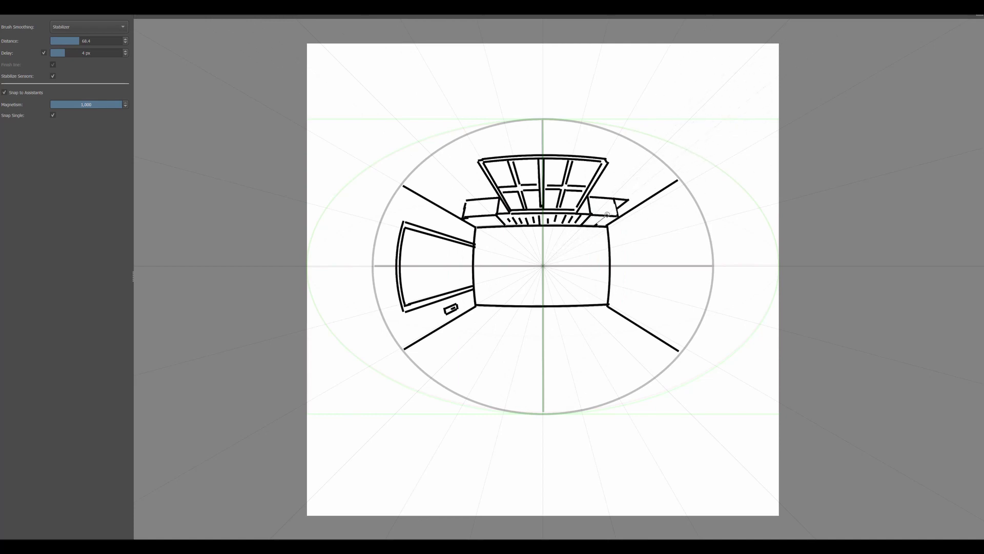
{"action": "key", "text": "ctrl+z"}
{"action": "left_click_drag", "start_coordinate": [614, 199], "coordinate": [589, 221]}
{"action": "left_click_drag", "start_coordinate": [476, 218], "coordinate": [616, 218]}
{"action": "left_click_drag", "start_coordinate": [466, 216], "coordinate": [462, 215]}
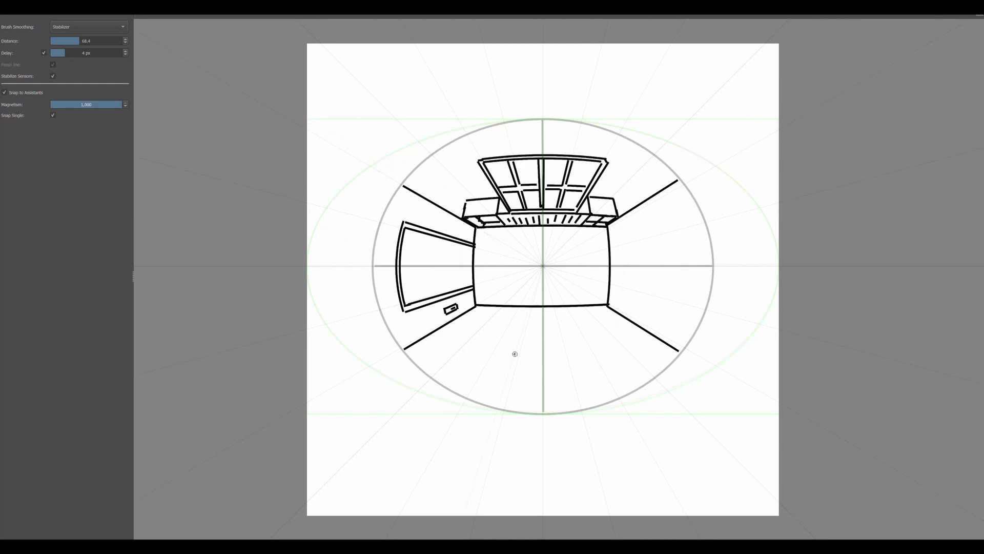
Step: Paint the curved outer outline of a window recess on the right wall
{"action": "mouse_move", "coordinate": [616, 238]}
{"action": "left_mouse_down"}
{"action": "mouse_move", "coordinate": [683, 213]}
{"action": "mouse_move", "coordinate": [618, 291]}
{"action": "mouse_move", "coordinate": [676, 312]}
{"action": "left_mouse_up"}
{"action": "mouse_move", "coordinate": [683, 212]}
{"action": "left_mouse_down"}
{"action": "mouse_move", "coordinate": [685, 312]}
{"action": "mouse_move", "coordinate": [676, 311]}
{"action": "left_mouse_up"}
{"action": "left_click_drag", "start_coordinate": [616, 240], "coordinate": [641, 242]}
{"action": "left_click_drag", "start_coordinate": [634, 289], "coordinate": [621, 287]}
{"action": "key", "text": "ctrl+z"}
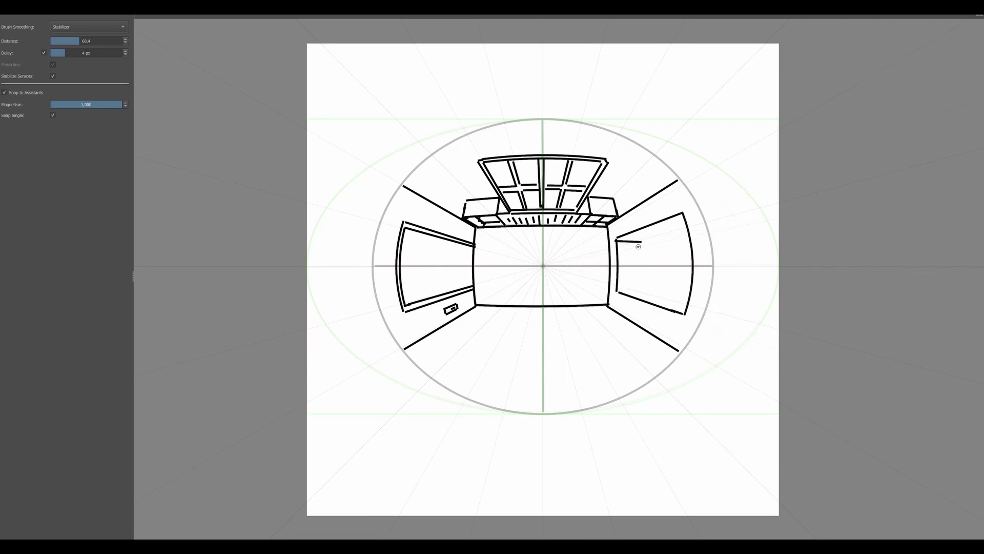
Step: Paint the inner frame lines, double crossbar and double vertical bars of the right wall's window
{"action": "mouse_move", "coordinate": [620, 292]}
{"action": "left_mouse_down"}
{"action": "mouse_move", "coordinate": [635, 289]}
{"action": "mouse_move", "coordinate": [635, 240]}
{"action": "mouse_move", "coordinate": [686, 302]}
{"action": "left_mouse_up"}
{"action": "left_click_drag", "start_coordinate": [635, 261], "coordinate": [687, 265]}
{"action": "mouse_move", "coordinate": [652, 238]}
{"action": "left_mouse_down"}
{"action": "mouse_move", "coordinate": [656, 291]}
{"action": "mouse_move", "coordinate": [682, 258]}
{"action": "left_mouse_up"}
{"action": "left_click_drag", "start_coordinate": [679, 267], "coordinate": [682, 297]}
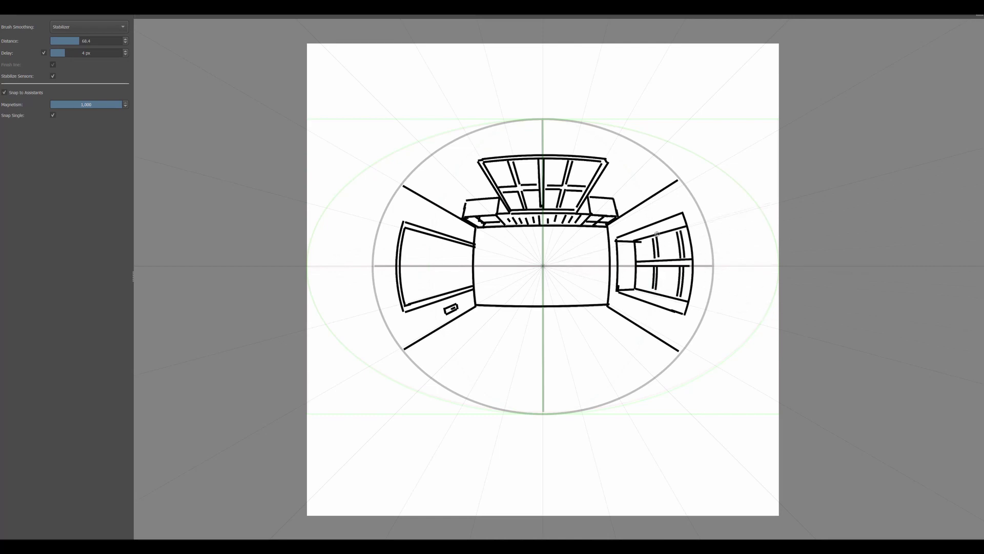
Step: Add extra inner frame and depth lines along the panes of the right wall's window
{"action": "key", "text": "ctrl+z"}
{"action": "left_click_drag", "start_coordinate": [636, 241], "coordinate": [681, 231]}
{"action": "left_click_drag", "start_coordinate": [639, 282], "coordinate": [679, 296]}
{"action": "left_click_drag", "start_coordinate": [637, 243], "coordinate": [638, 285]}
{"action": "left_click_drag", "start_coordinate": [680, 232], "coordinate": [685, 298]}
{"action": "left_click_drag", "start_coordinate": [659, 239], "coordinate": [660, 290]}
{"action": "left_click_drag", "start_coordinate": [685, 234], "coordinate": [687, 295]}
{"action": "left_click_drag", "start_coordinate": [640, 241], "coordinate": [636, 291]}
Step: Add inner frame lines to the upper window and paint a double-outlined picture frame on the wall to its left
{"action": "mouse_move", "coordinate": [500, 184]}
{"action": "left_mouse_down"}
{"action": "mouse_move", "coordinate": [587, 181]}
{"action": "mouse_move", "coordinate": [509, 211]}
{"action": "mouse_move", "coordinate": [486, 163]}
{"action": "left_mouse_up"}
{"action": "left_click_drag", "start_coordinate": [598, 162], "coordinate": [570, 209]}
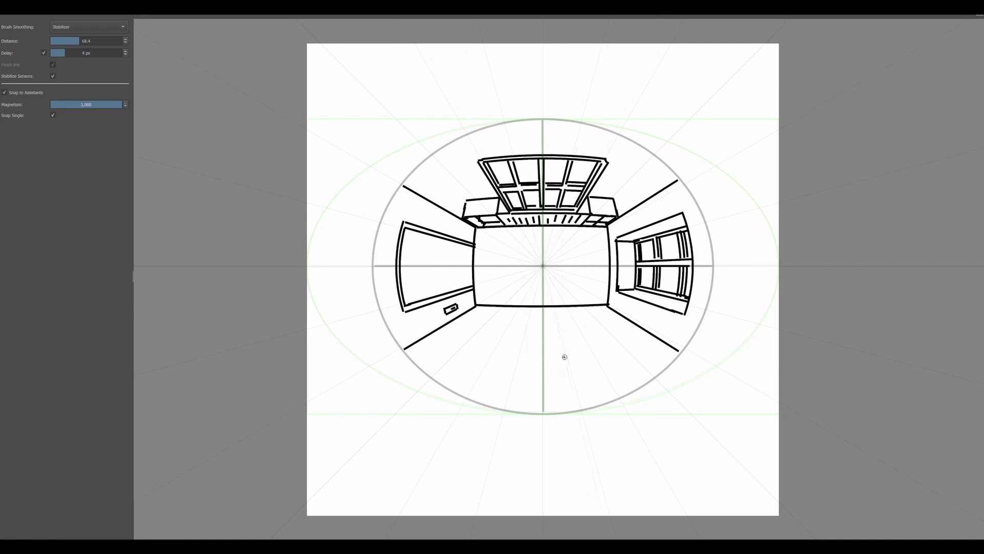
{"action": "mouse_move", "coordinate": [443, 173]}
{"action": "left_mouse_down"}
{"action": "mouse_move", "coordinate": [479, 185]}
{"action": "mouse_move", "coordinate": [454, 160]}
{"action": "mouse_move", "coordinate": [438, 175]}
{"action": "mouse_move", "coordinate": [460, 193]}
{"action": "mouse_move", "coordinate": [483, 183]}
{"action": "mouse_move", "coordinate": [443, 168]}
{"action": "mouse_move", "coordinate": [458, 157]}
{"action": "mouse_move", "coordinate": [430, 167]}
{"action": "left_mouse_up"}
{"action": "key", "text": "ctrl+z"}
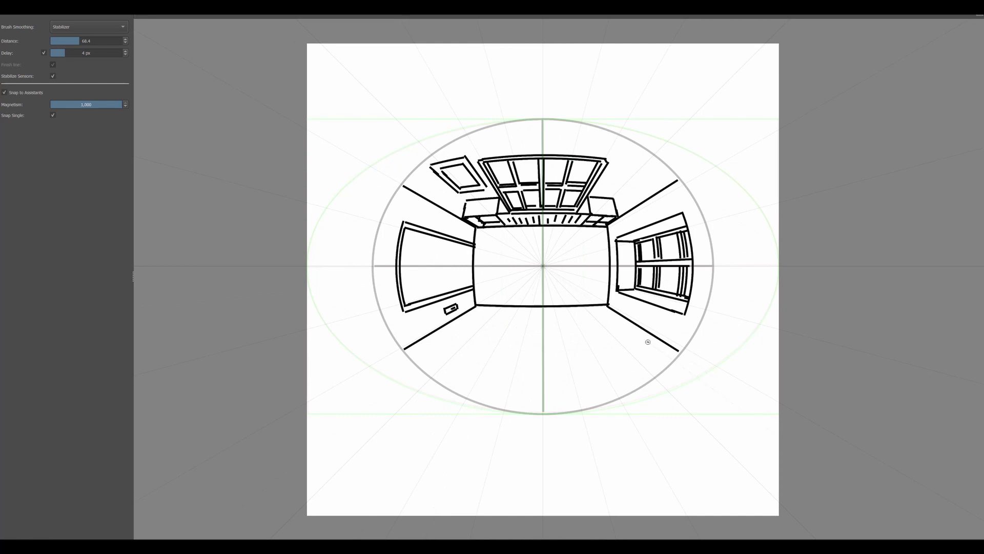
Step: Paint two long stairwell edges and a line beside the lower-right corner line, all converging on the vanishing point
{"action": "left_click_drag", "start_coordinate": [568, 310], "coordinate": [615, 392]}
{"action": "left_click_drag", "start_coordinate": [574, 310], "coordinate": [631, 389]}
{"action": "left_click_drag", "start_coordinate": [605, 308], "coordinate": [662, 347]}
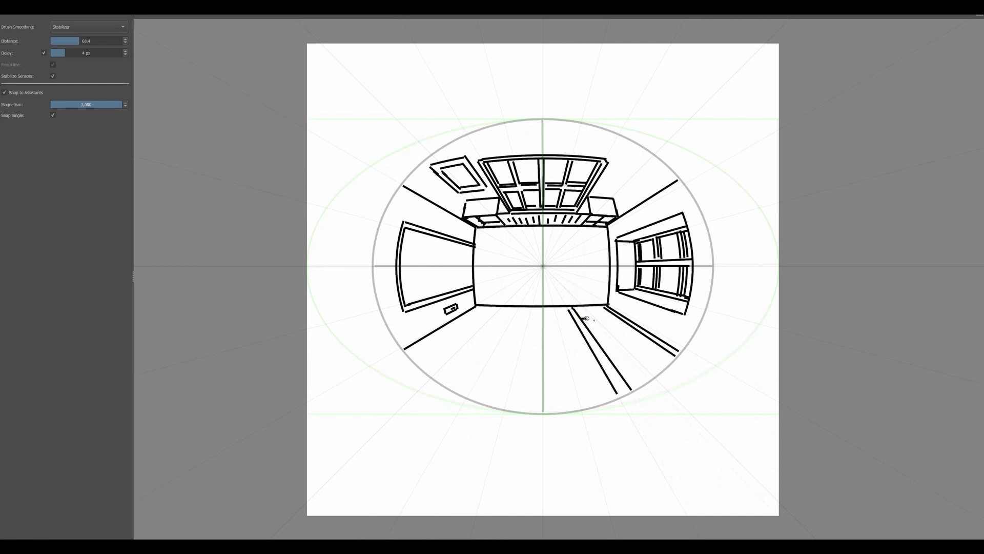